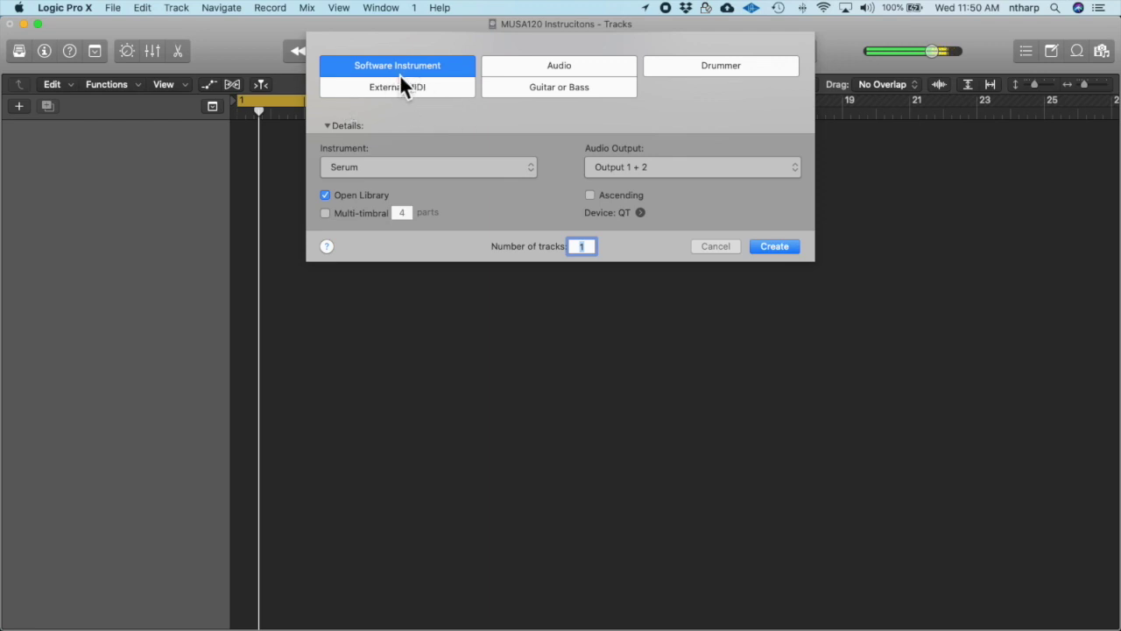
- Create a software instrument track, close the Library and rename Inst 1 to 'My Track'
left_click(775, 246)
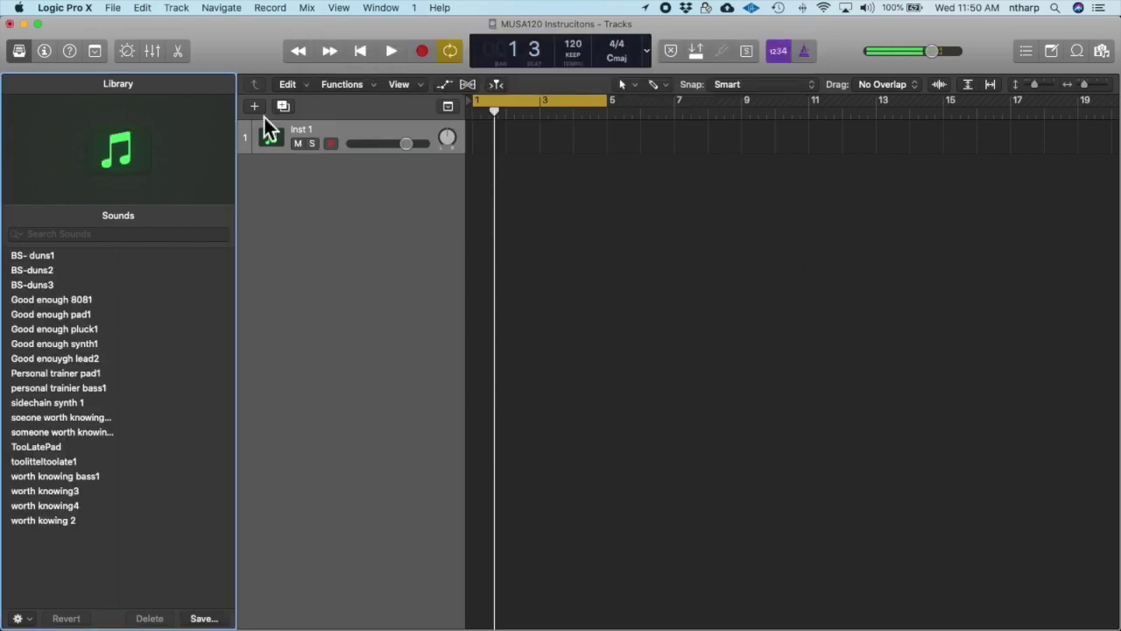
left_click(23, 54)
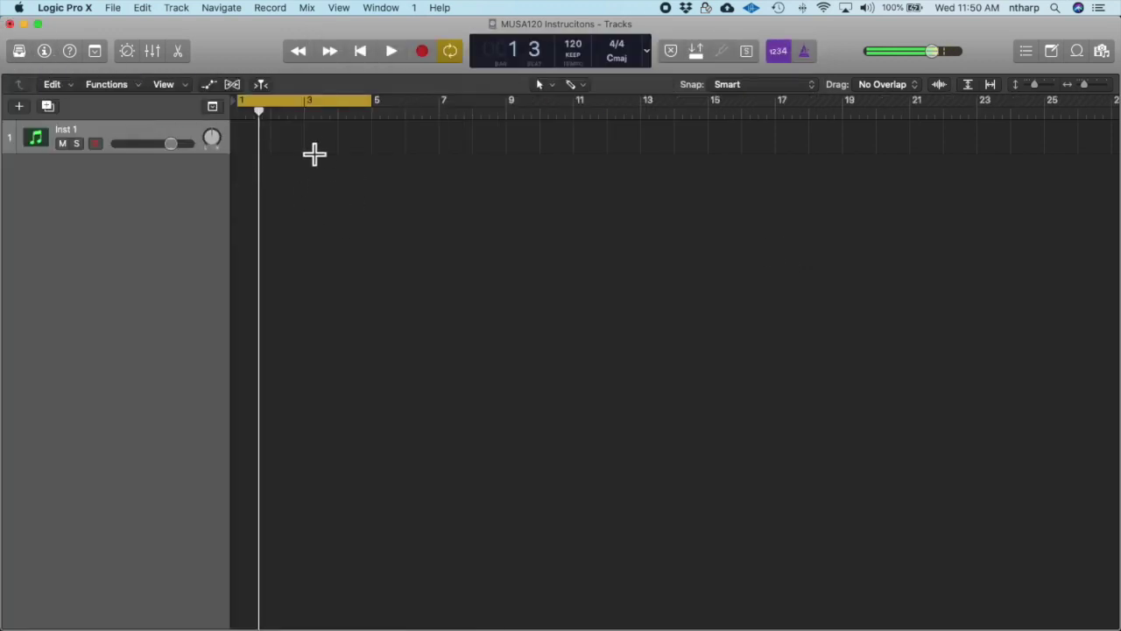
double_click(70, 129)
type("My Track")
key("Return")
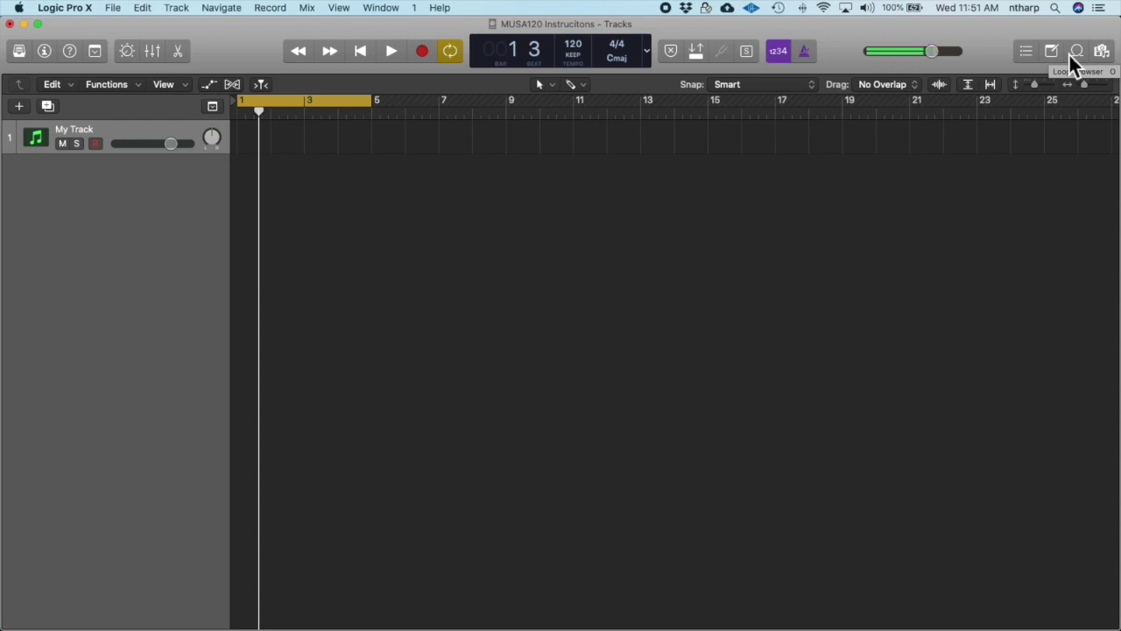
- With the Pencil tool, draw a MIDI region on My Track at bar 1 extending to bar 5
left_click(543, 86)
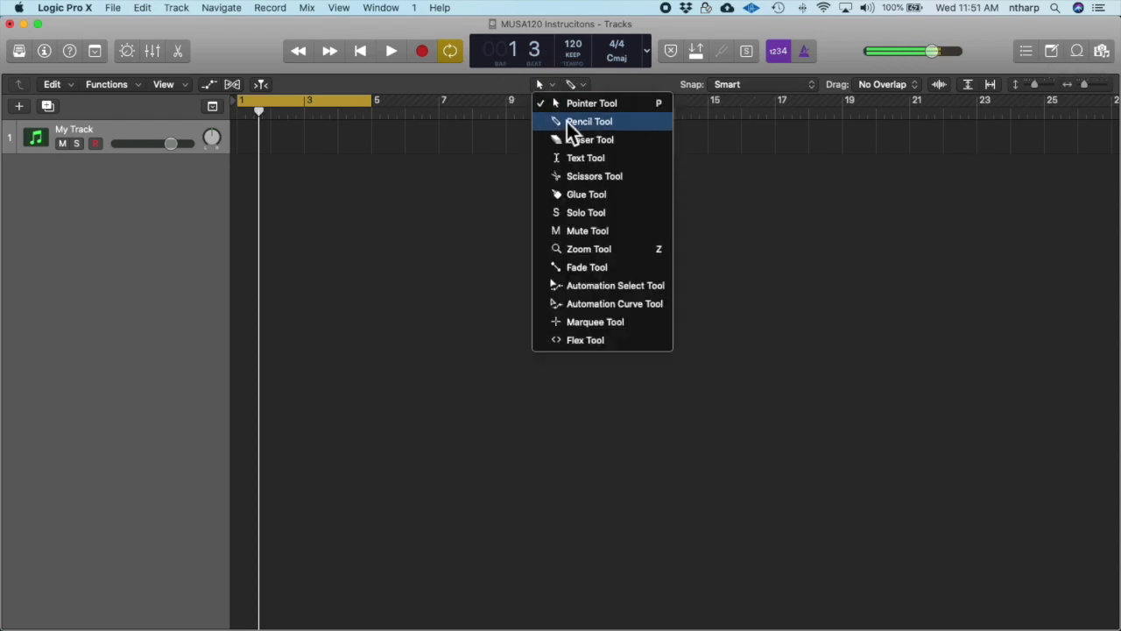
left_click(567, 122)
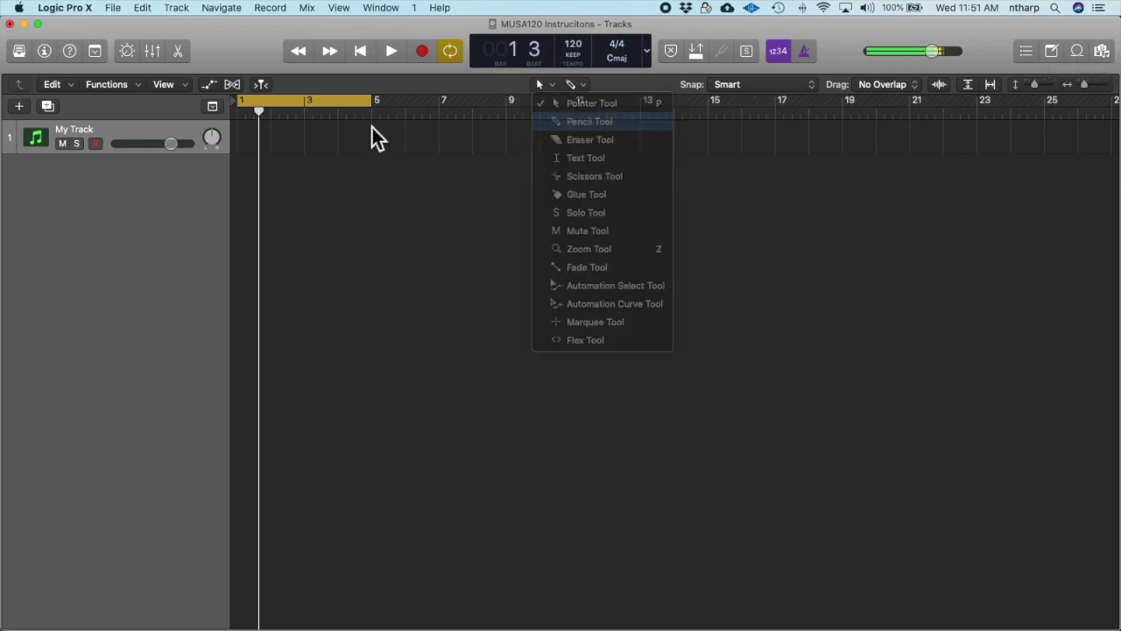
left_click(258, 140)
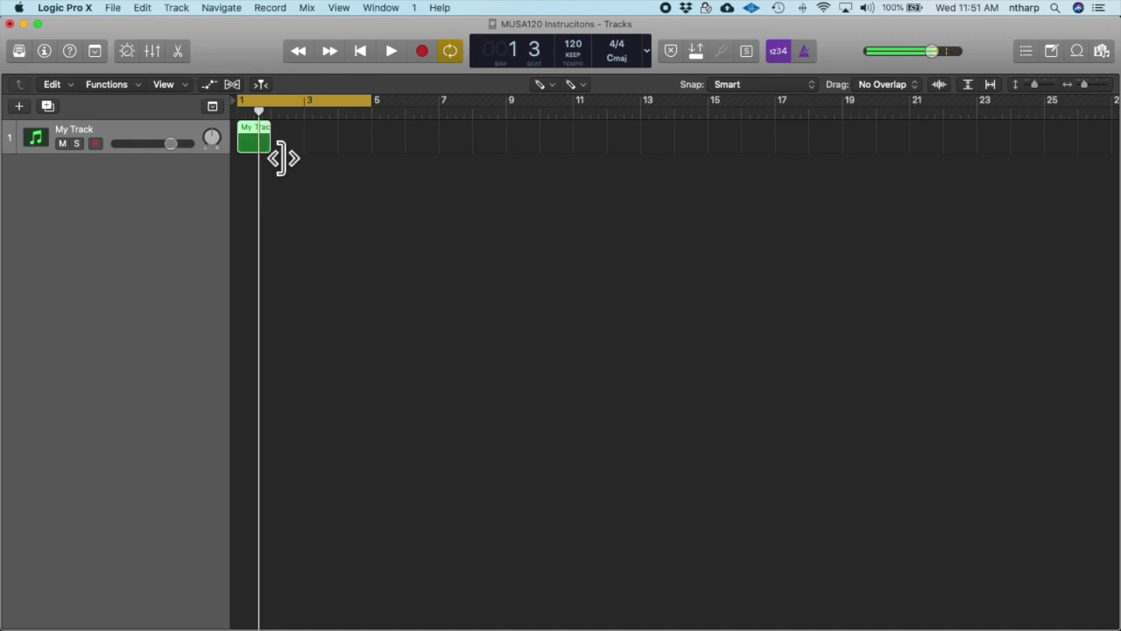
left_click_drag(274, 153, 382, 155)
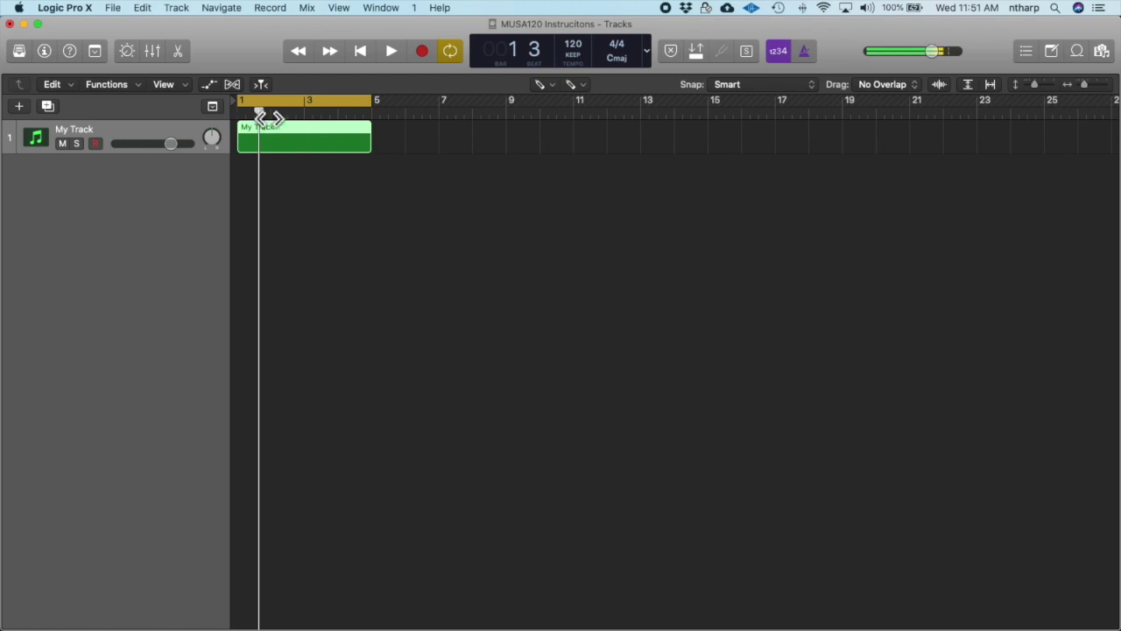
- Return to the Pointer tool and open the new region in the Piano Roll
left_click(551, 88)
left_click(569, 104)
double_click(288, 138)
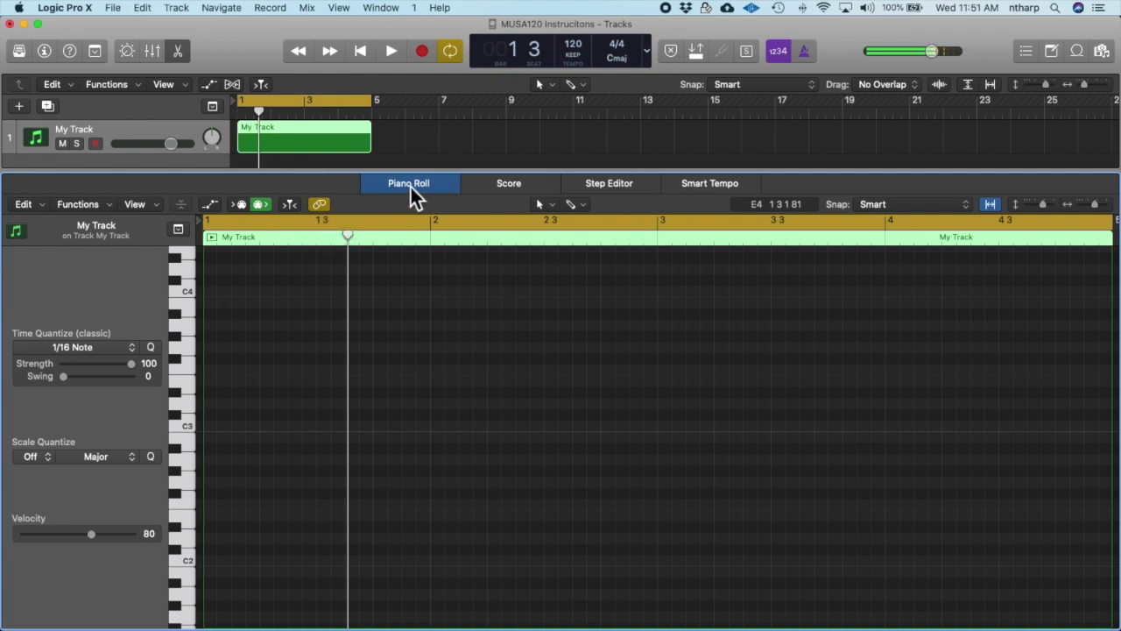
left_click(506, 184)
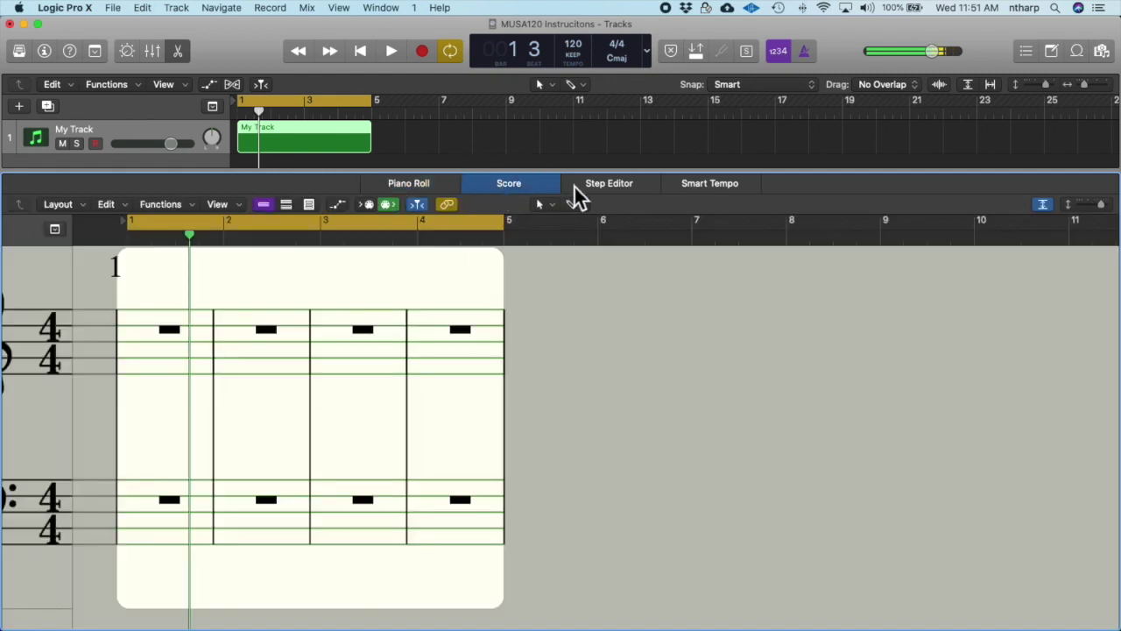
left_click(603, 186)
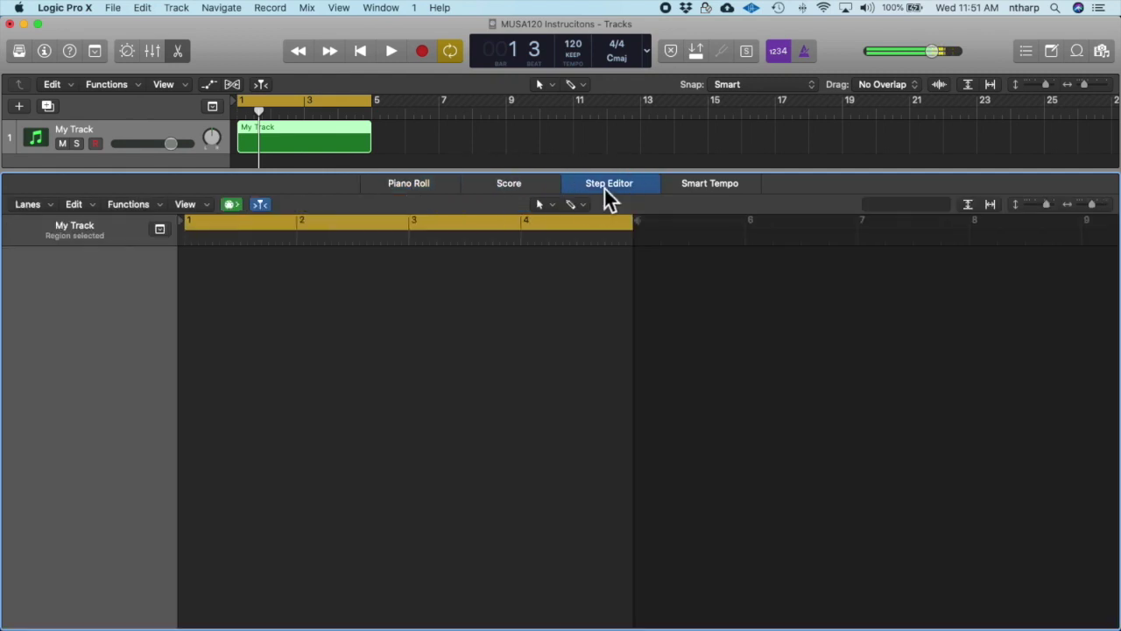
left_click(417, 189)
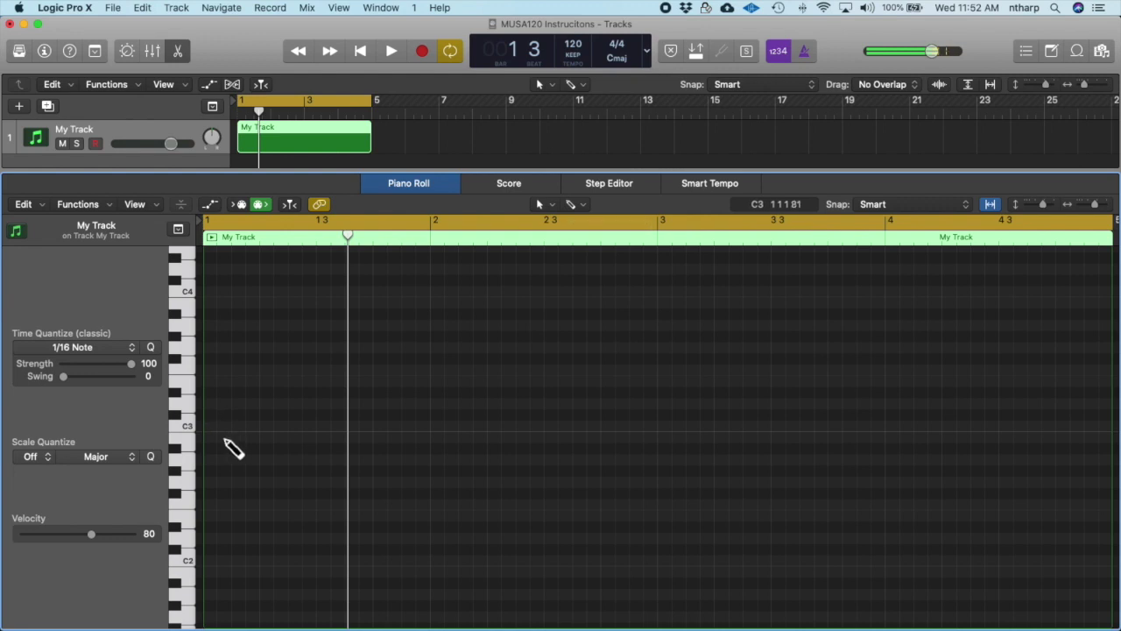
- Draw a one-beat C3 note at bar 1 and Option-drag a copy up to D3
left_click(220, 427)
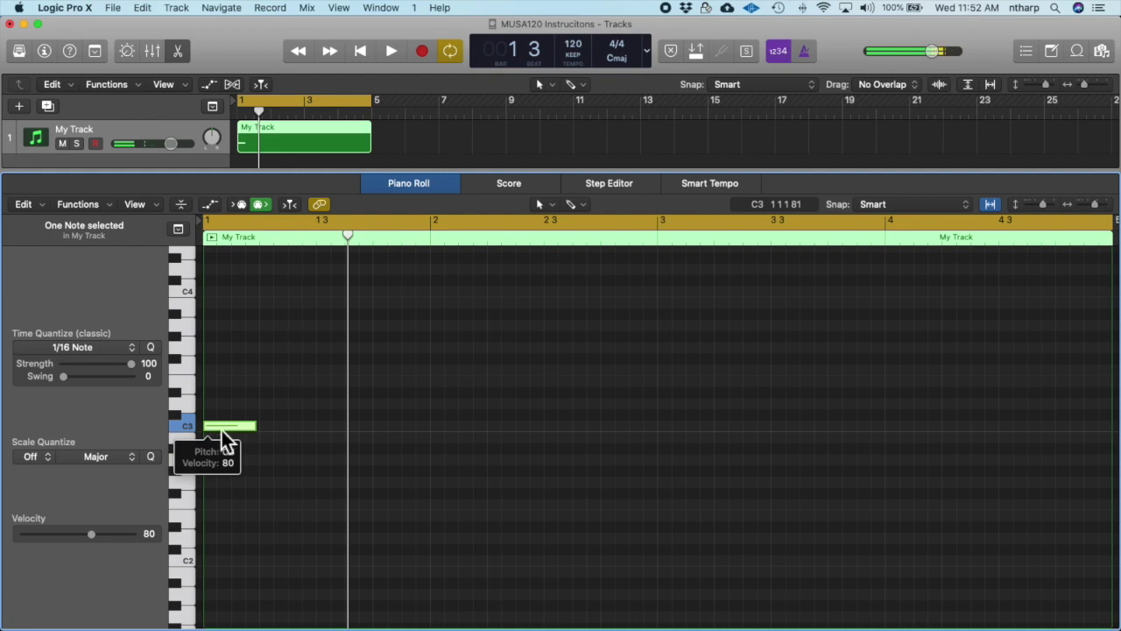
mouse_move(262, 436)
left_mouse_down()
mouse_move(295, 438)
mouse_move(235, 438)
mouse_move(269, 435)
left_mouse_up()
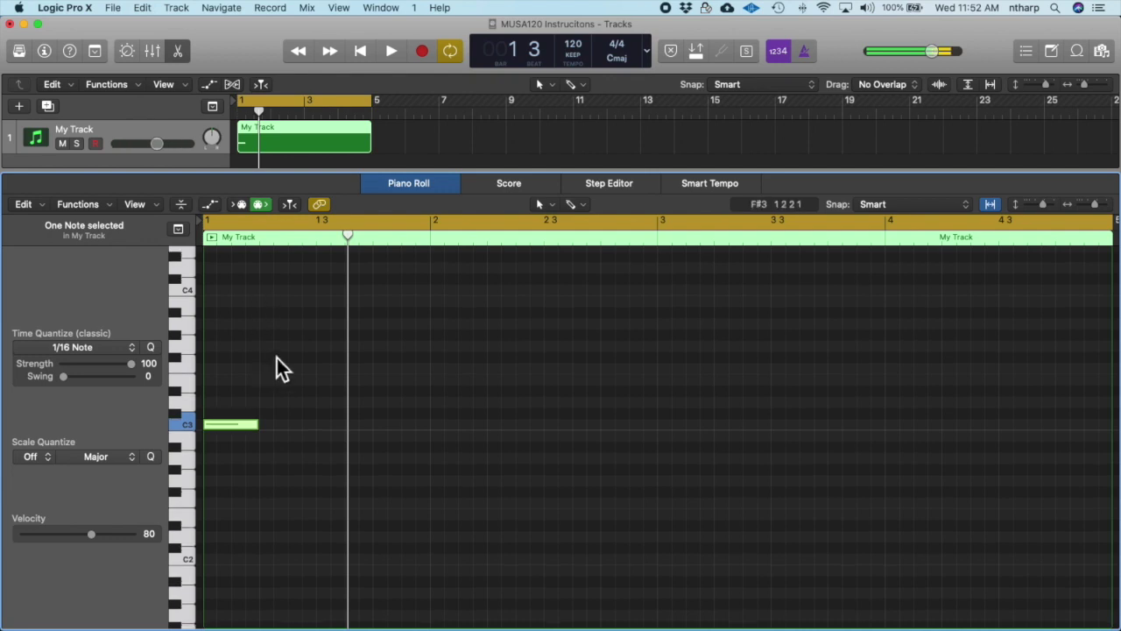
left_click_drag(243, 438, 400, 406)
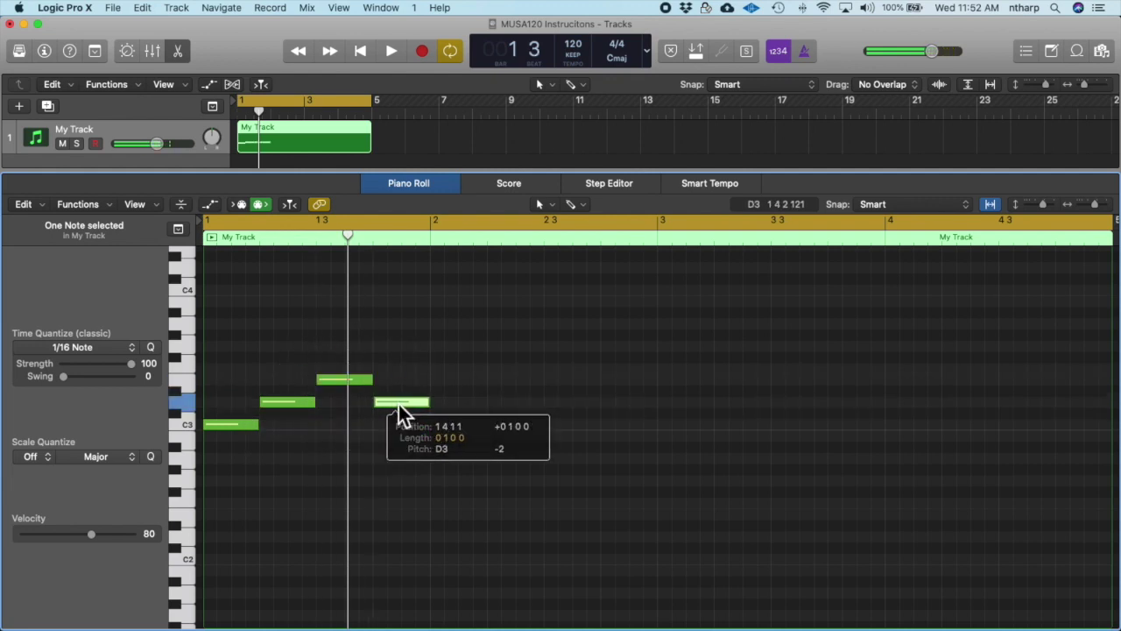
scroll(288, 491, "up", 1)
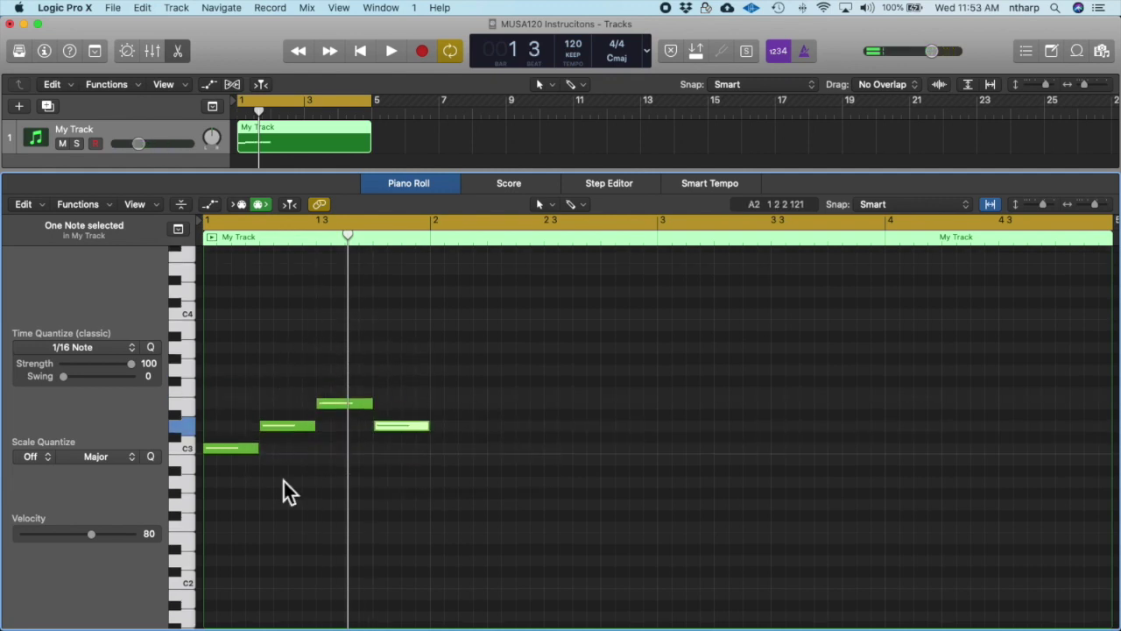
- Select the four C3, D3, E3, D3 notes and repeat the pattern with Cmd-R
left_click(193, 454)
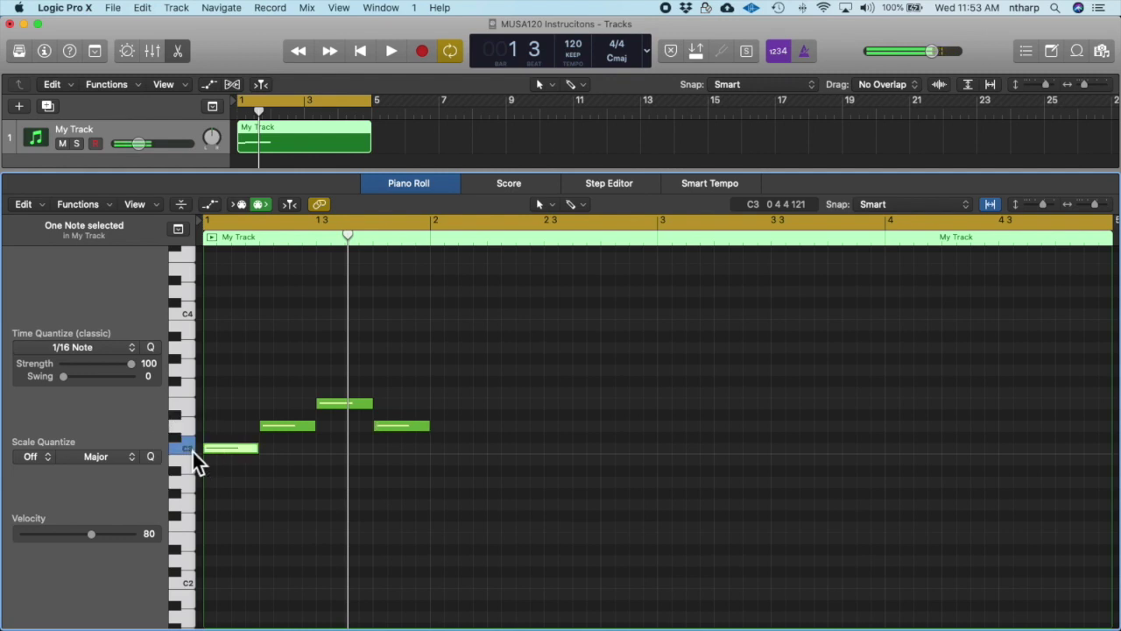
left_click(194, 427)
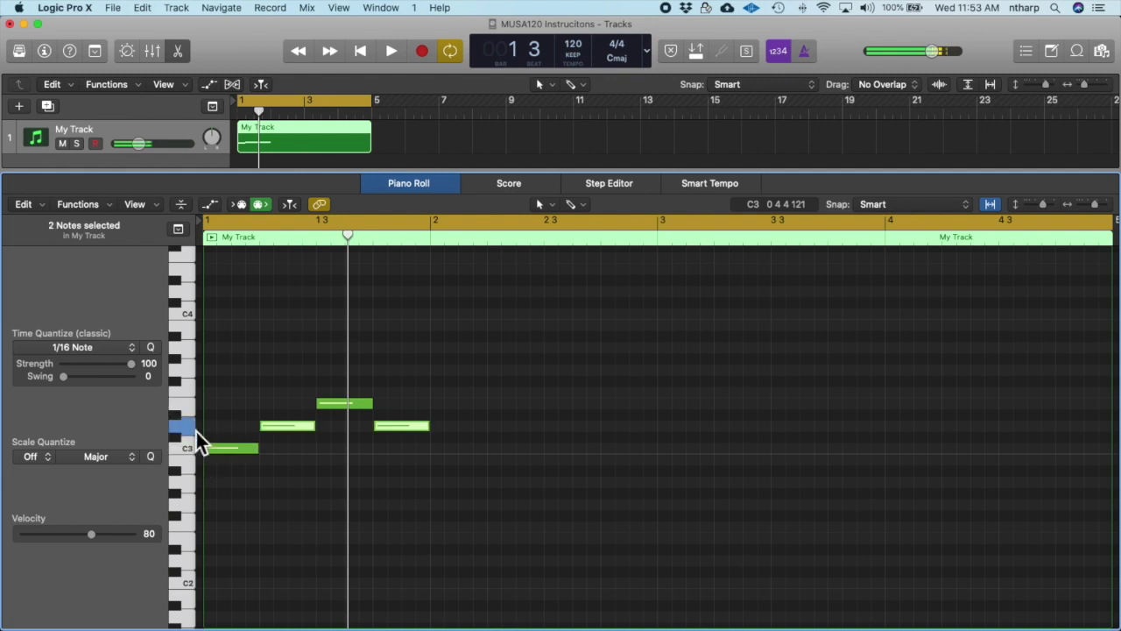
left_click(195, 406)
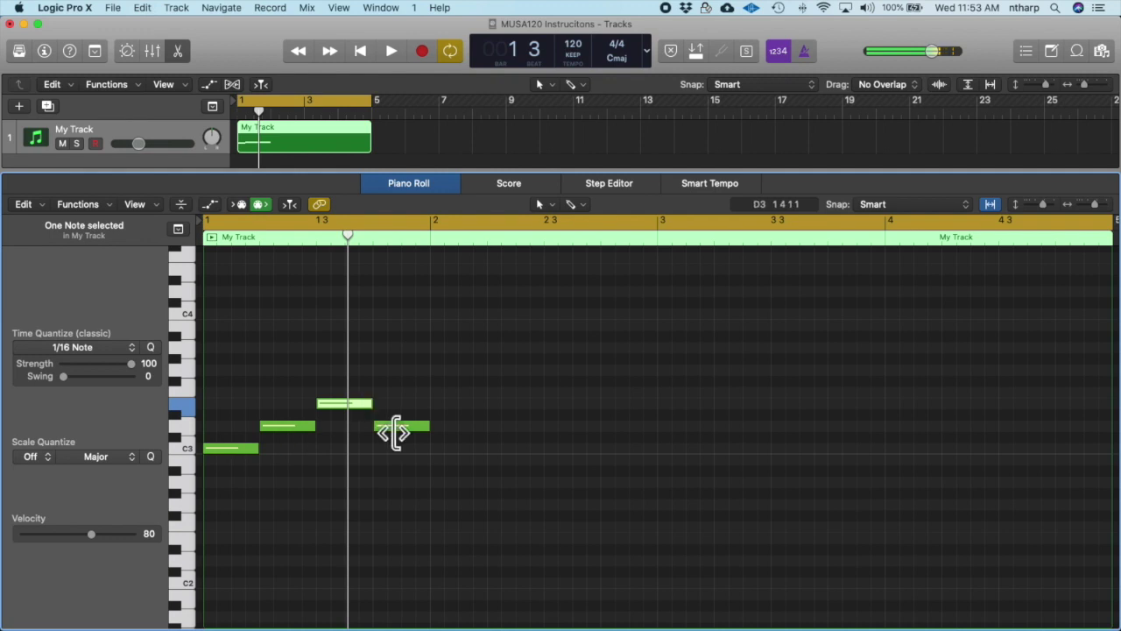
left_click_drag(438, 492, 235, 383)
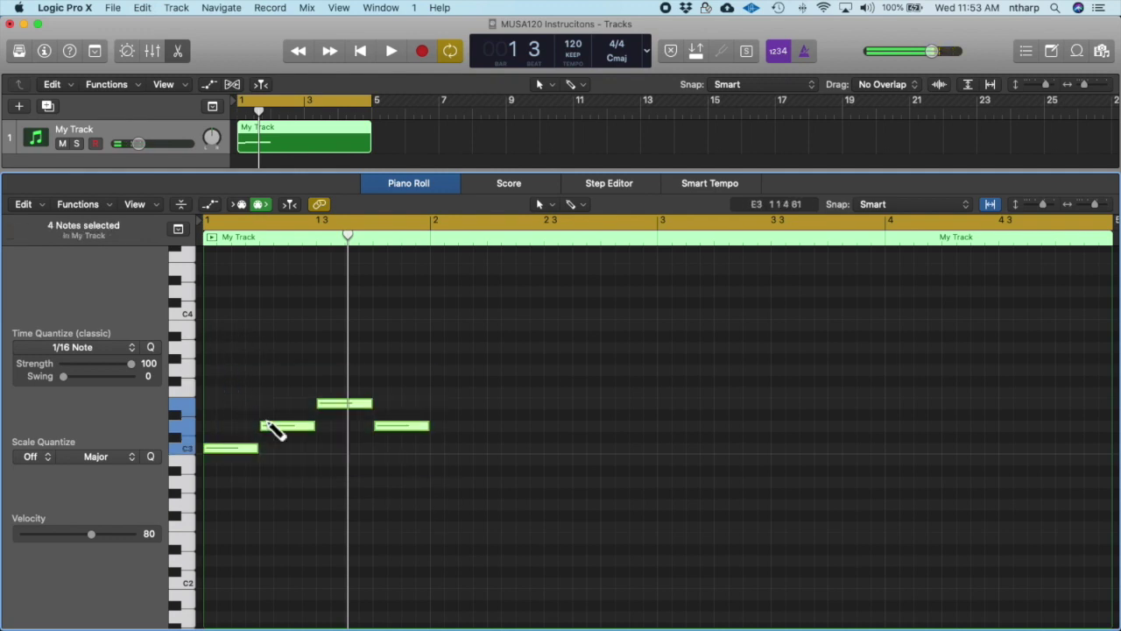
key("super+r")
key("super+r")
- Copy the bar 3 C3 note into bar 4 as the closing note, then play the melody
left_click(702, 542)
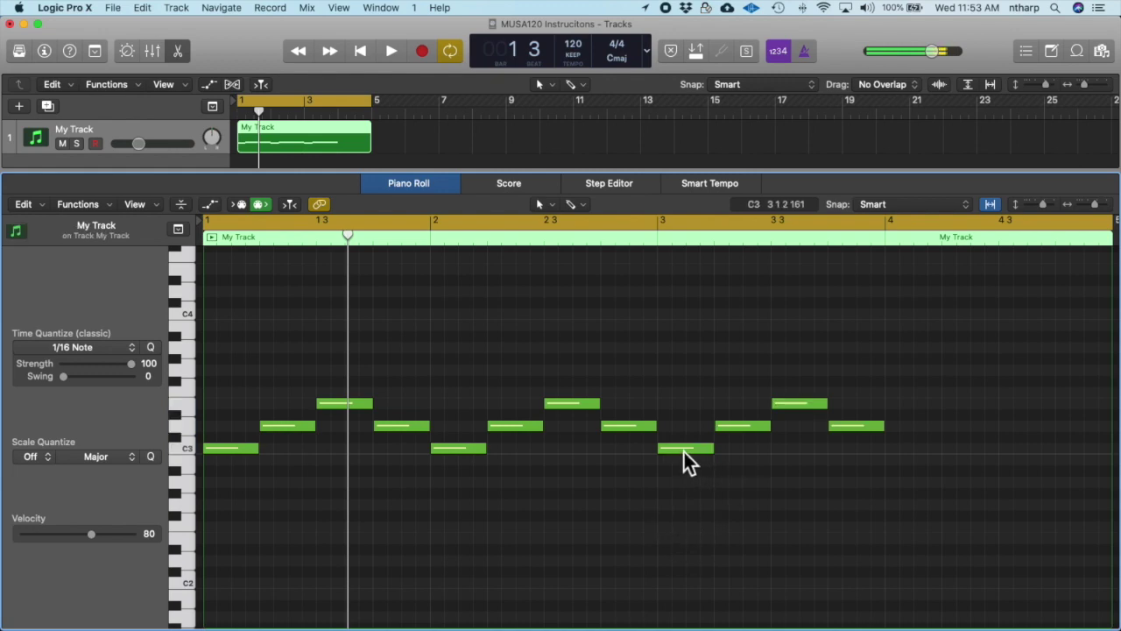
left_click_drag(688, 450, 1057, 458)
left_click(919, 467)
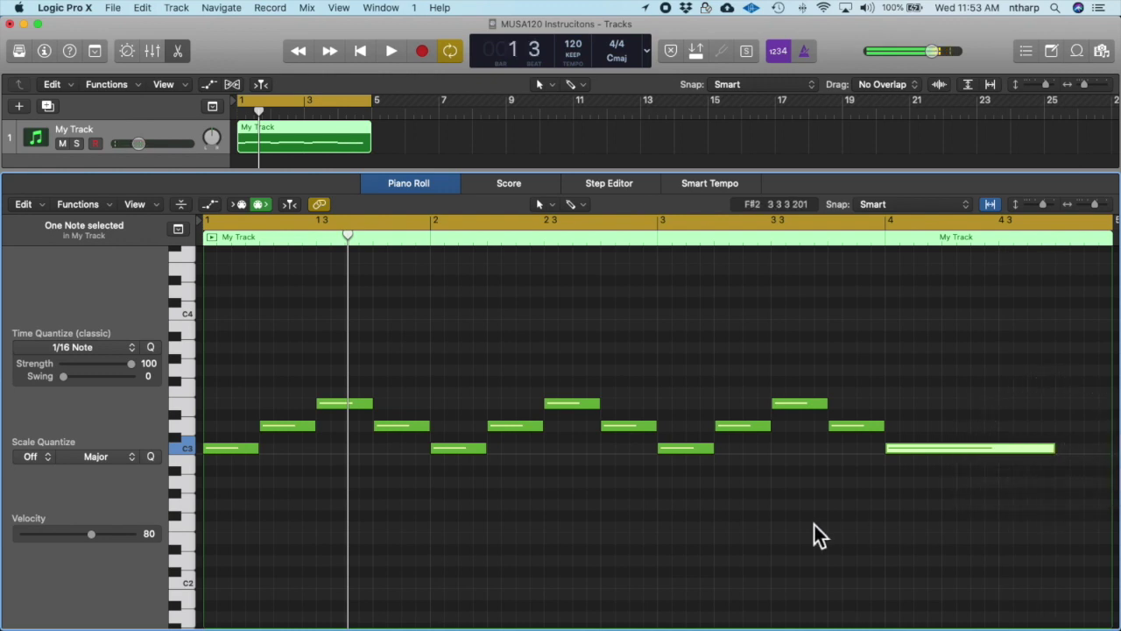
key("space")
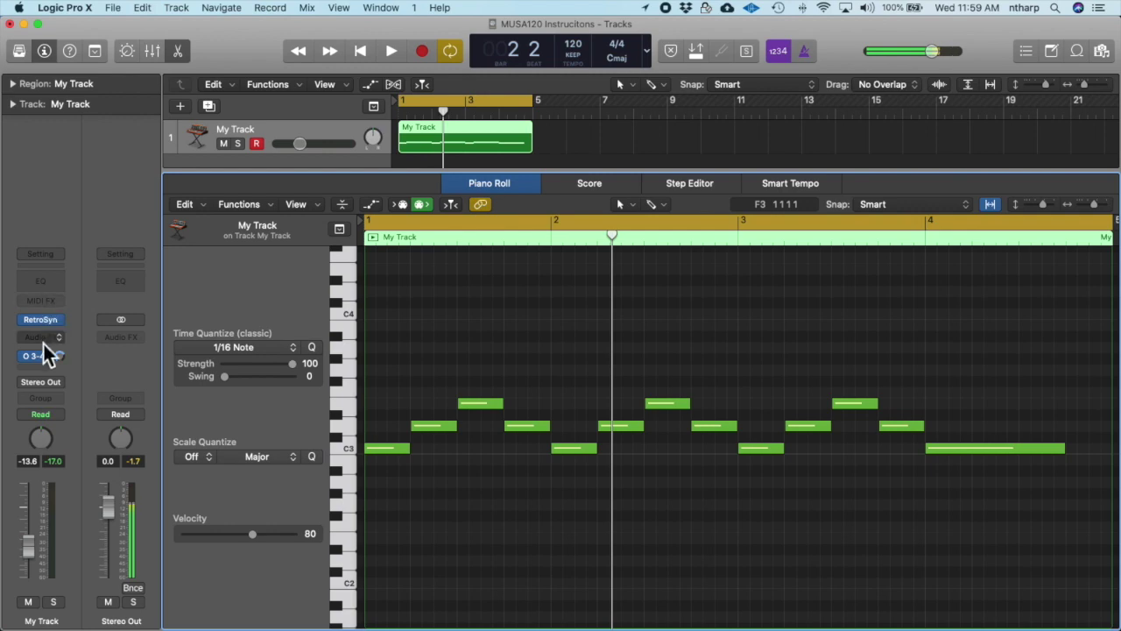
- Load Retro Synth (Stereo) into My Track's instrument slot with the User Default setting
left_click(59, 322)
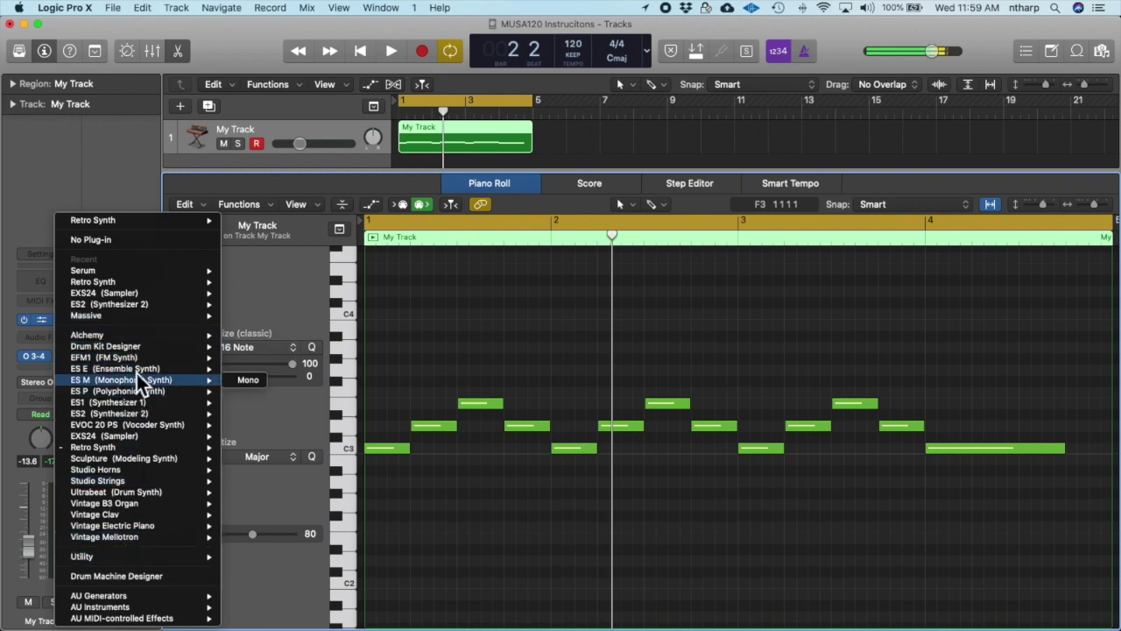
mouse_move(138, 350)
mouse_move(120, 448)
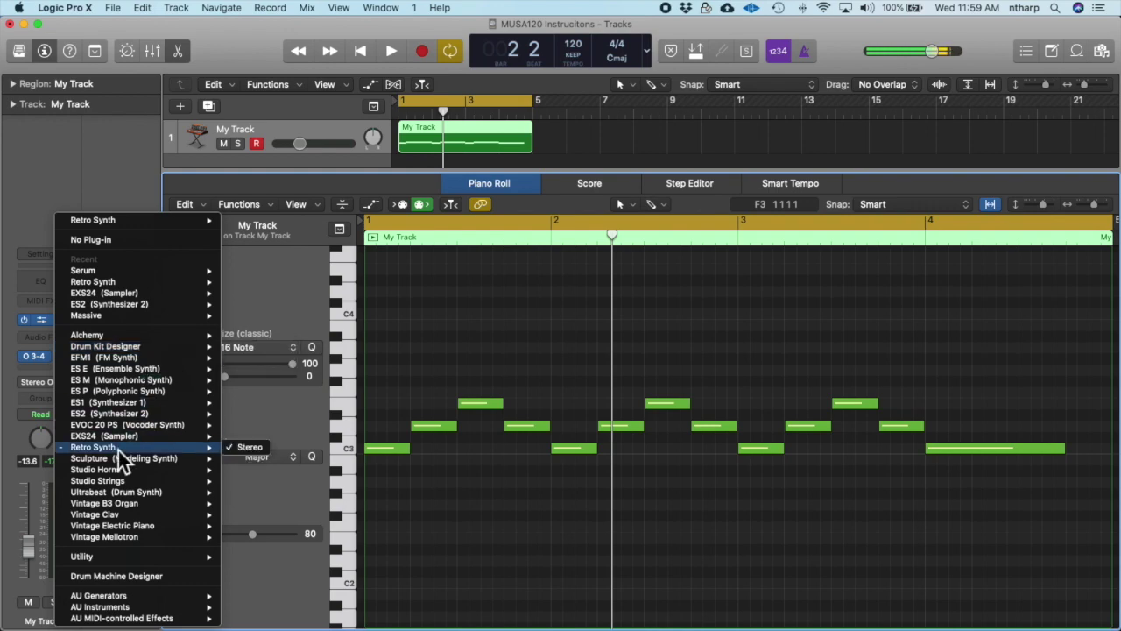
left_click(247, 447)
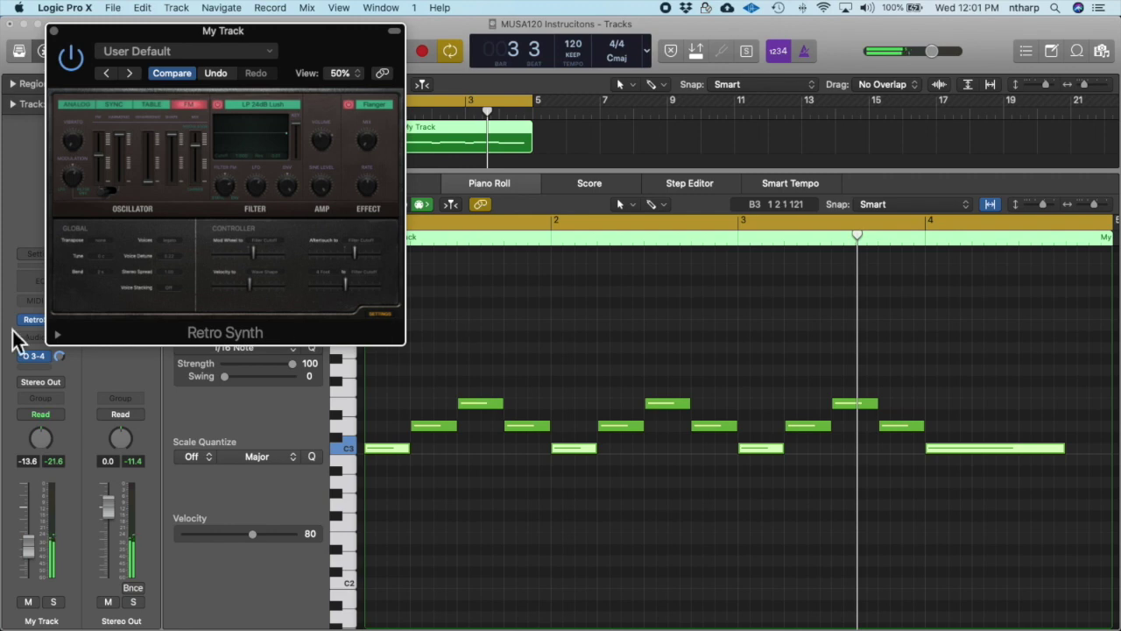
mouse_move(38, 326)
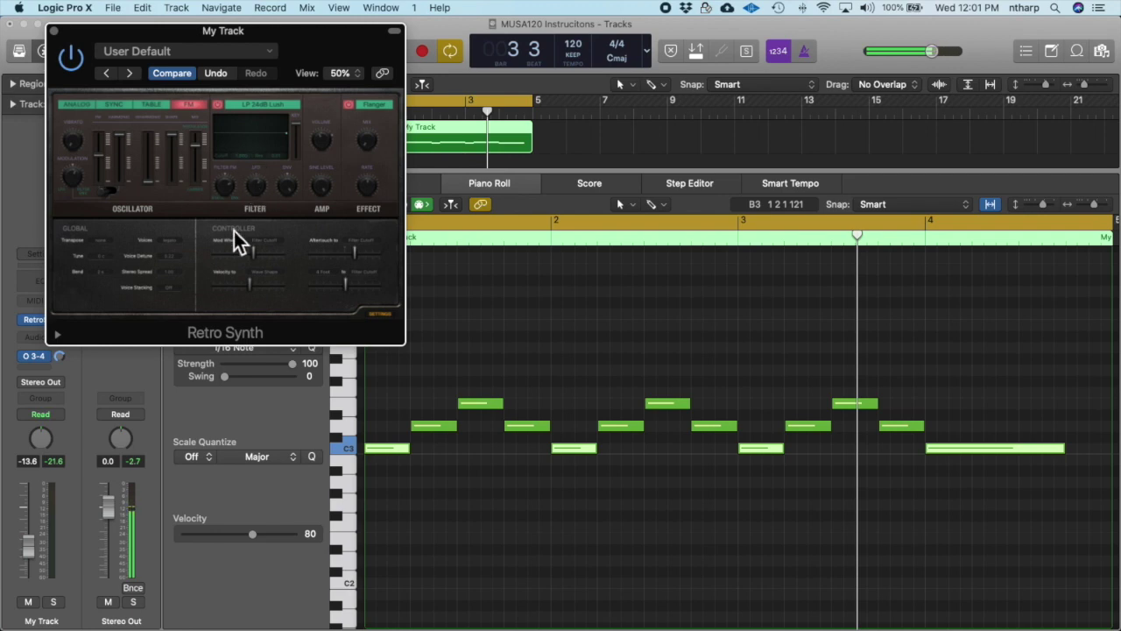
- Load the 01 Synth Leads > Antimatter Synth preset and play the region to hear it
left_click(182, 52)
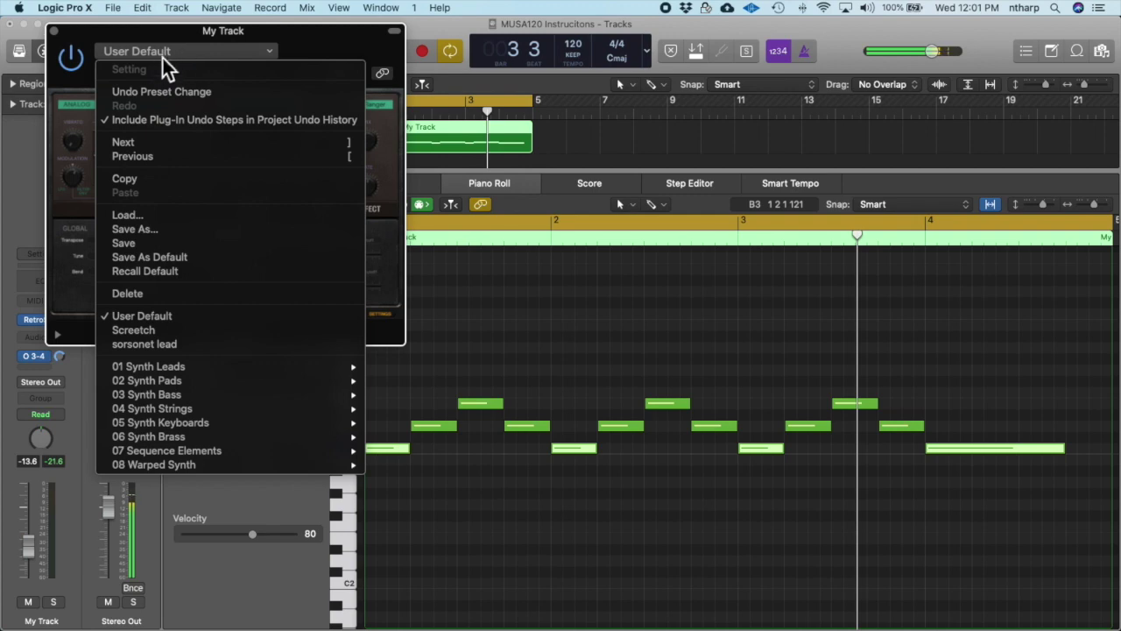
mouse_move(207, 370)
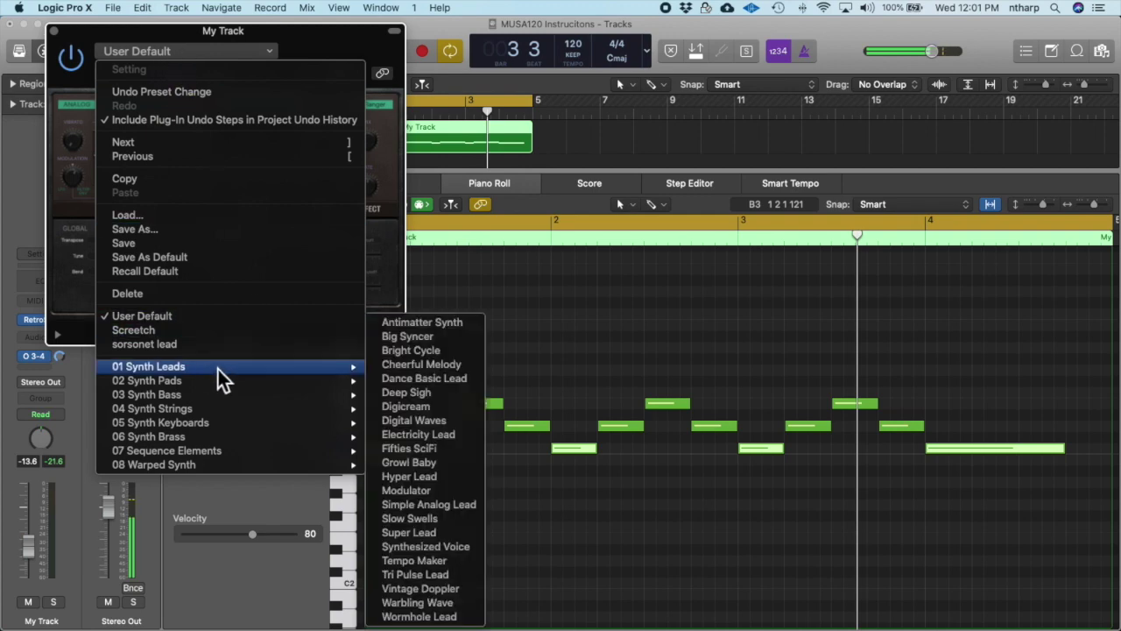
mouse_move(312, 386)
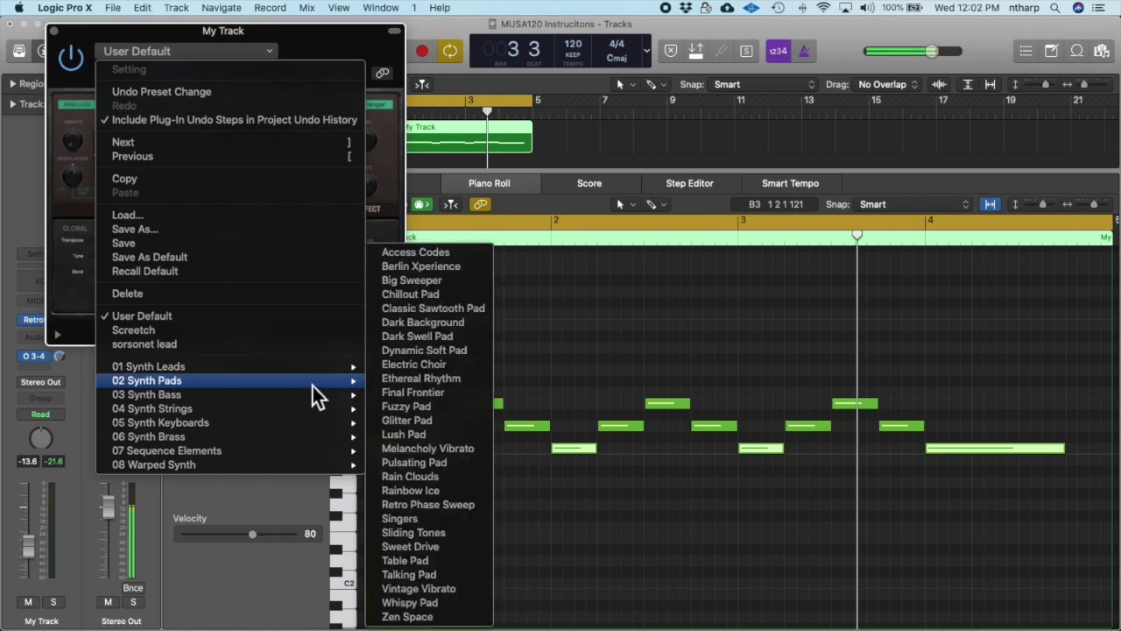
mouse_move(342, 366)
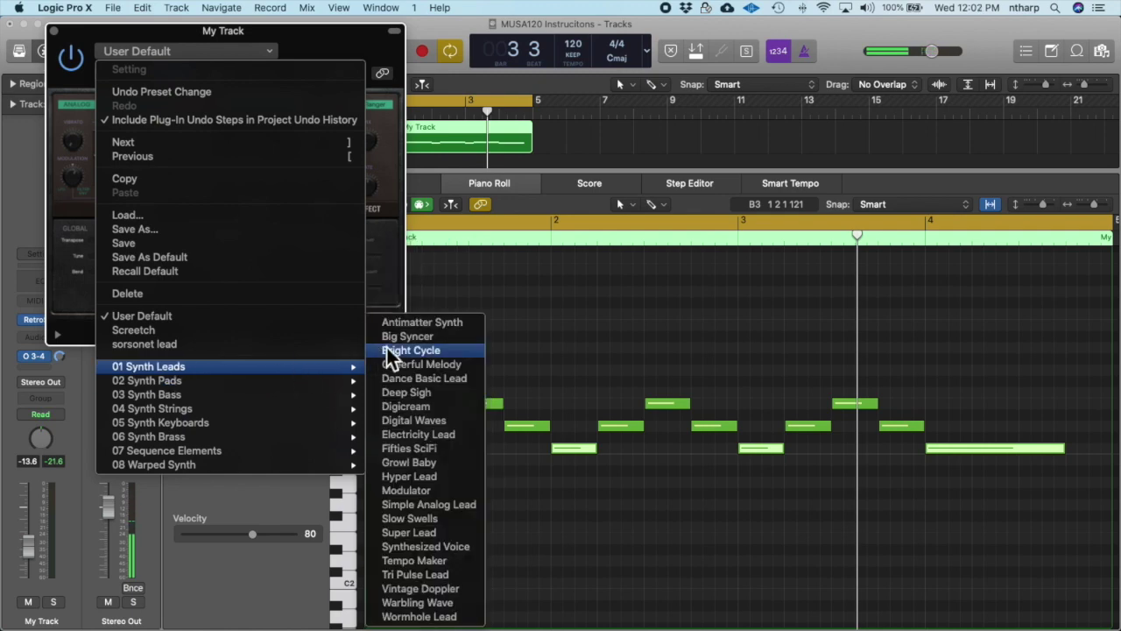
left_click(421, 324)
key("space")
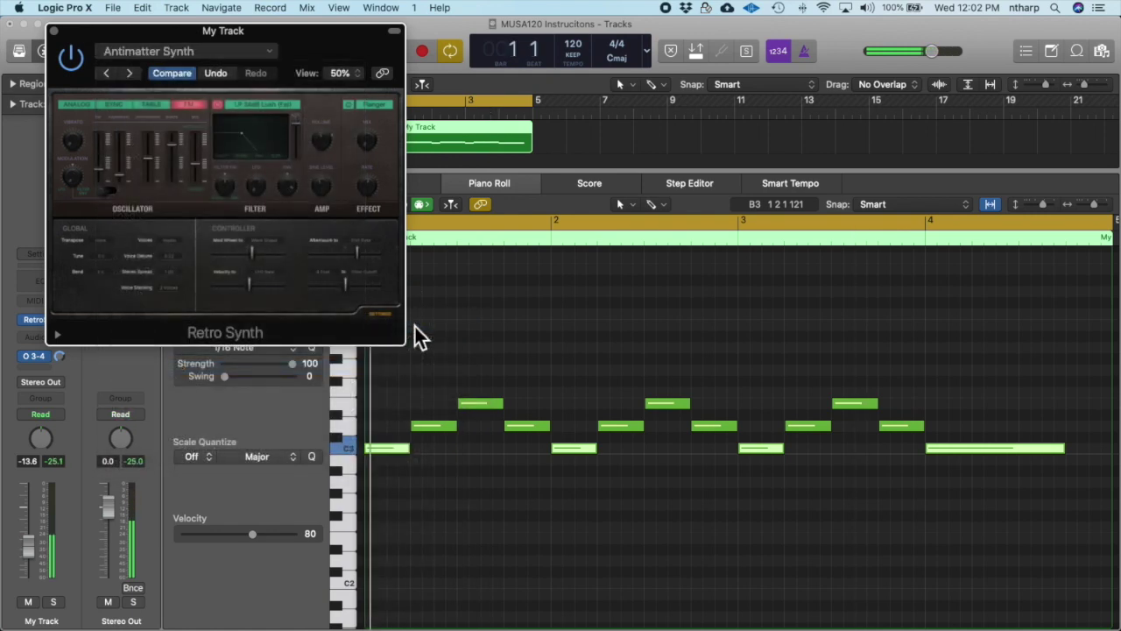
- Step through Big Syncer to the Cheerful Melody preset and nudge the synth window aside
left_click(131, 74)
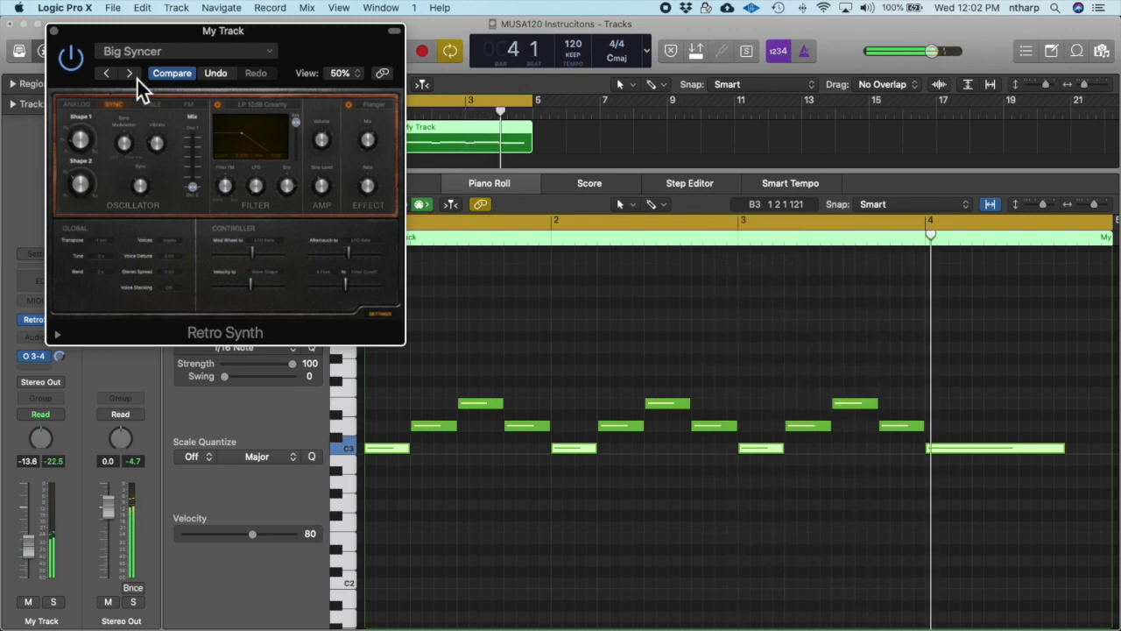
left_click(130, 73)
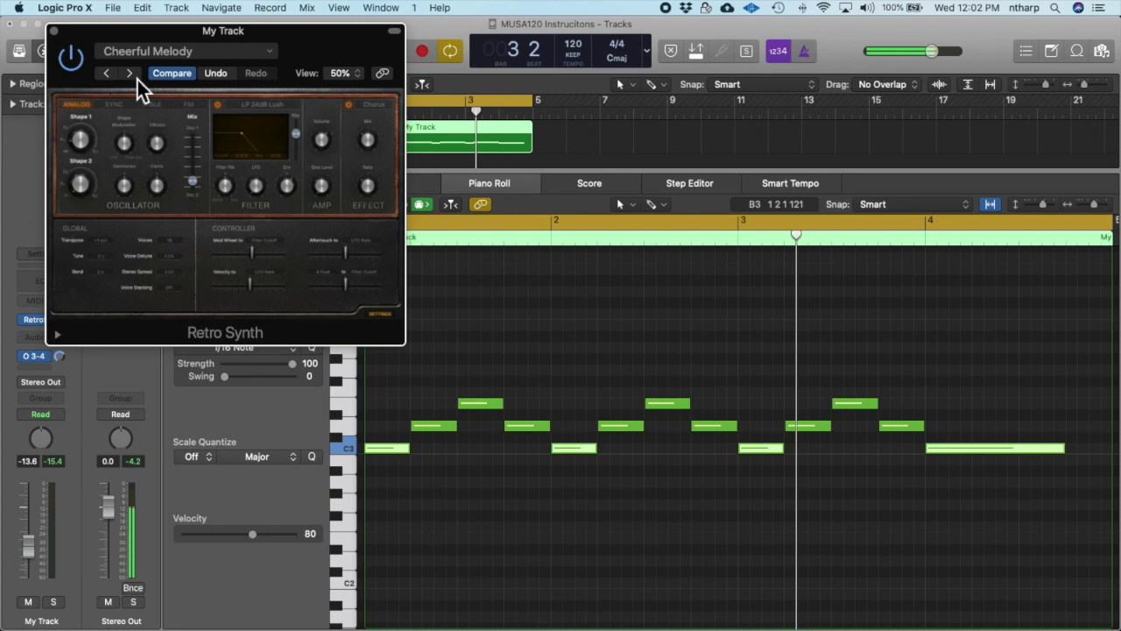
left_click_drag(242, 33, 264, 26)
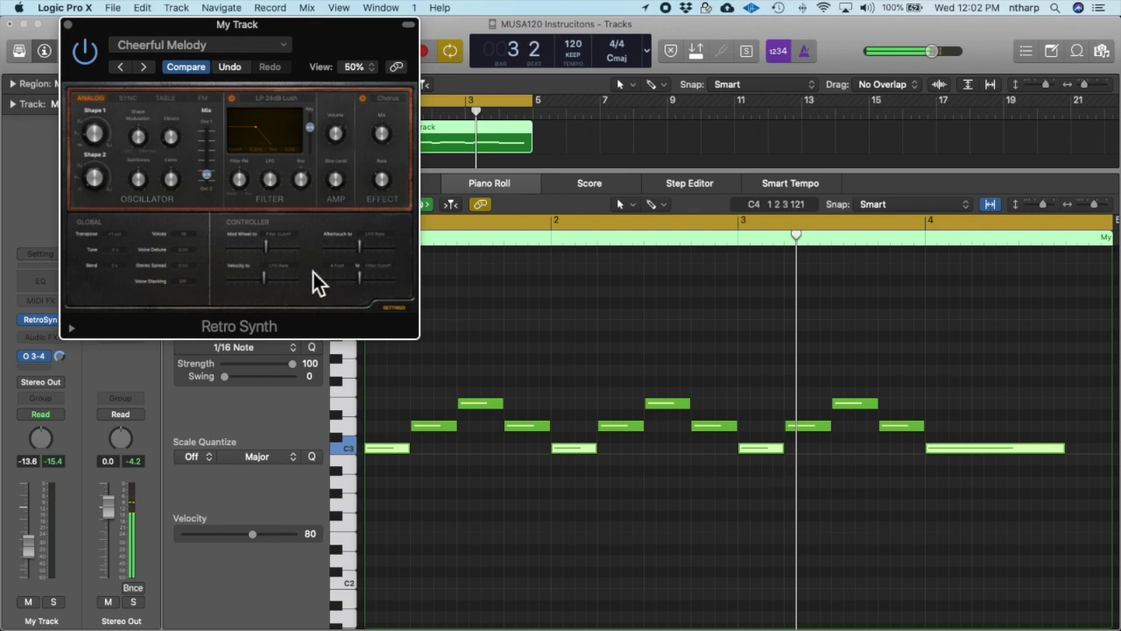
- Select the four C3 notes, set their velocity to 122, and play the region
left_click(863, 489)
left_click_drag(863, 495, 378, 458)
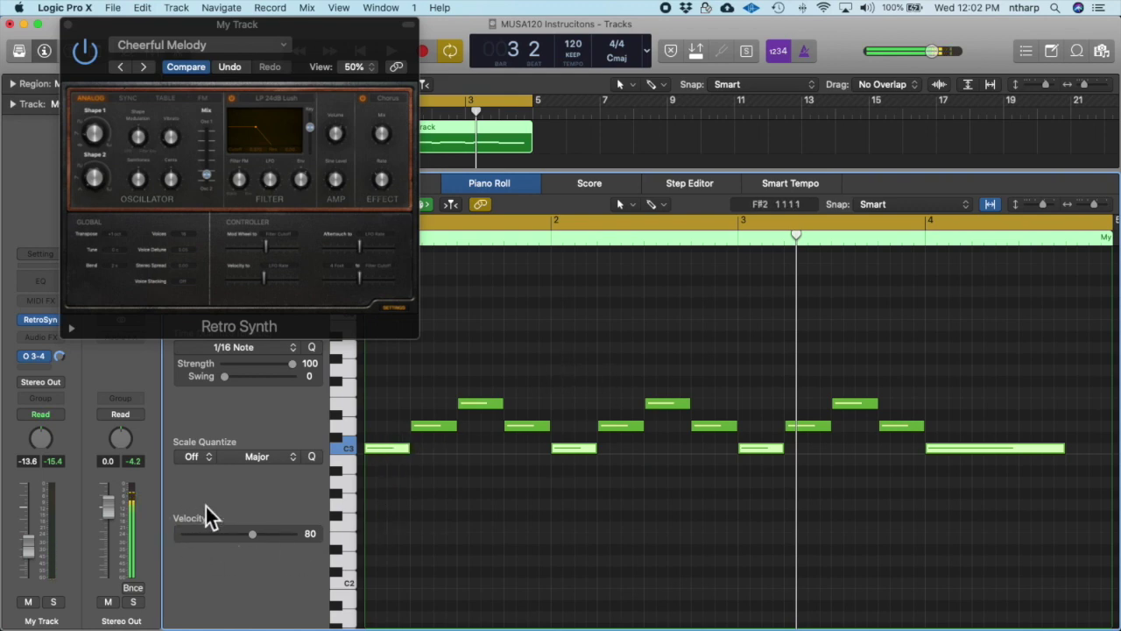
left_click(254, 535)
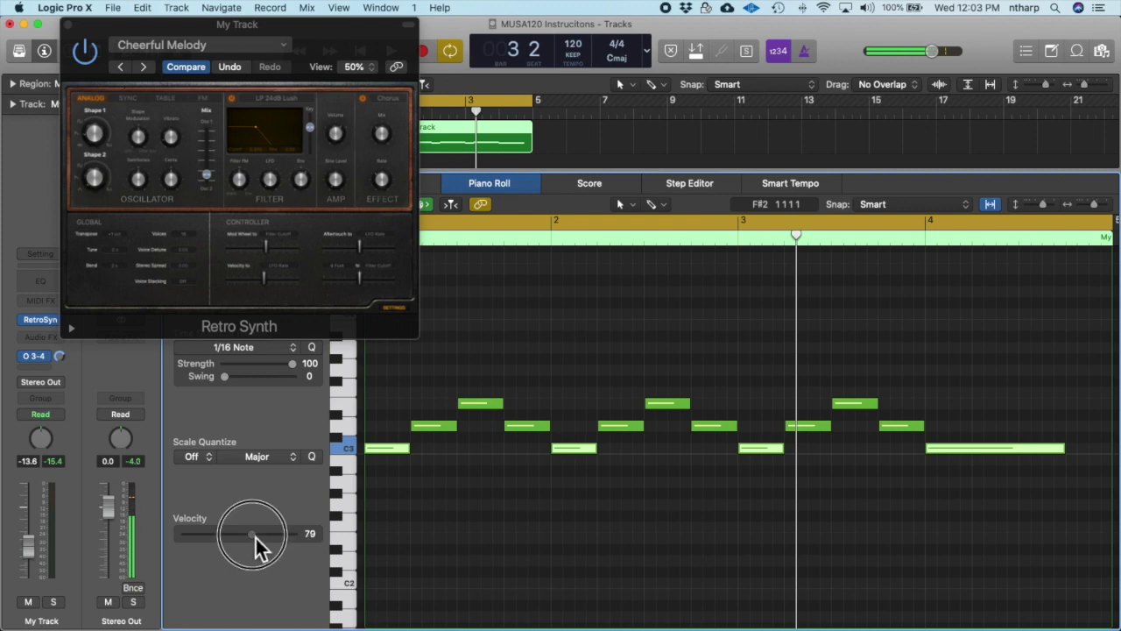
left_click_drag(255, 535, 278, 537)
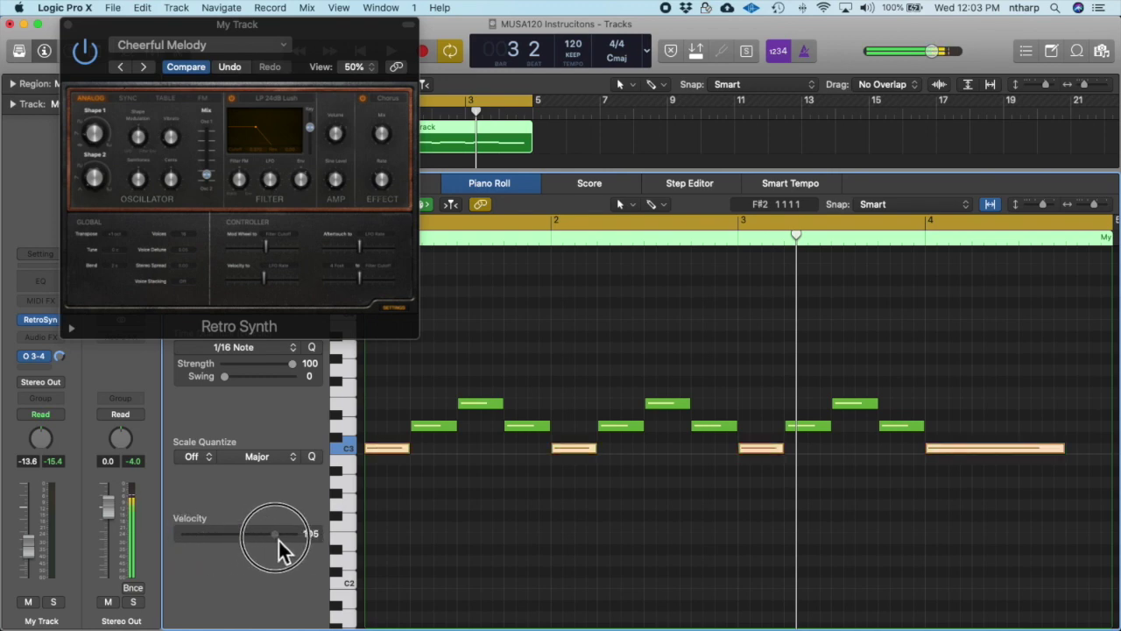
mouse_move(278, 538)
left_mouse_down()
mouse_move(210, 539)
mouse_move(282, 550)
mouse_move(292, 540)
left_mouse_up()
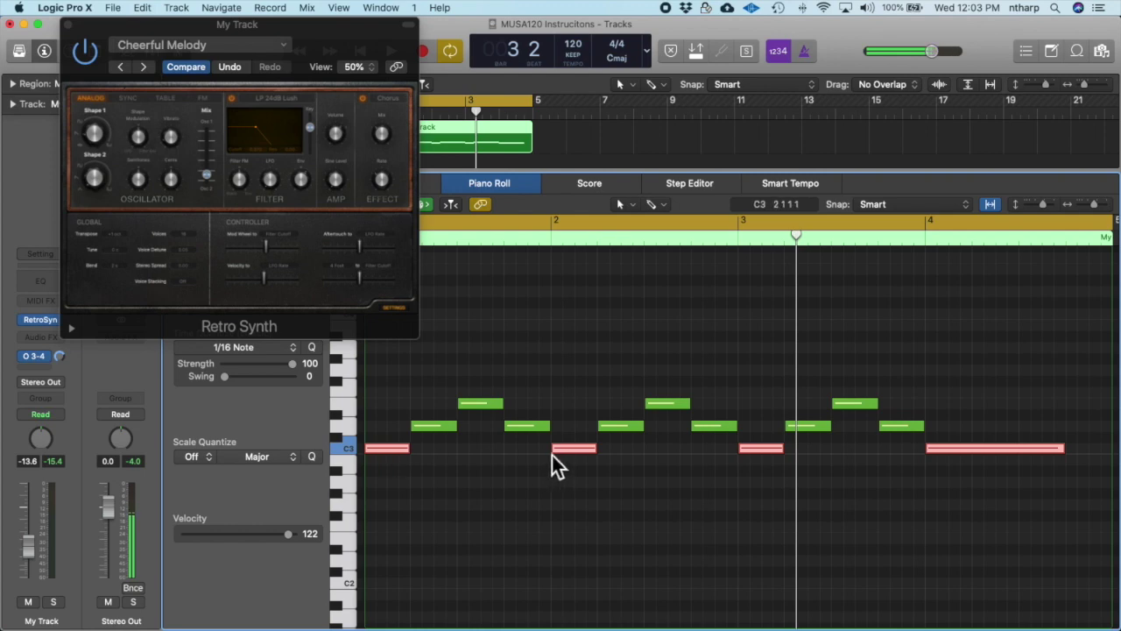
key("space")
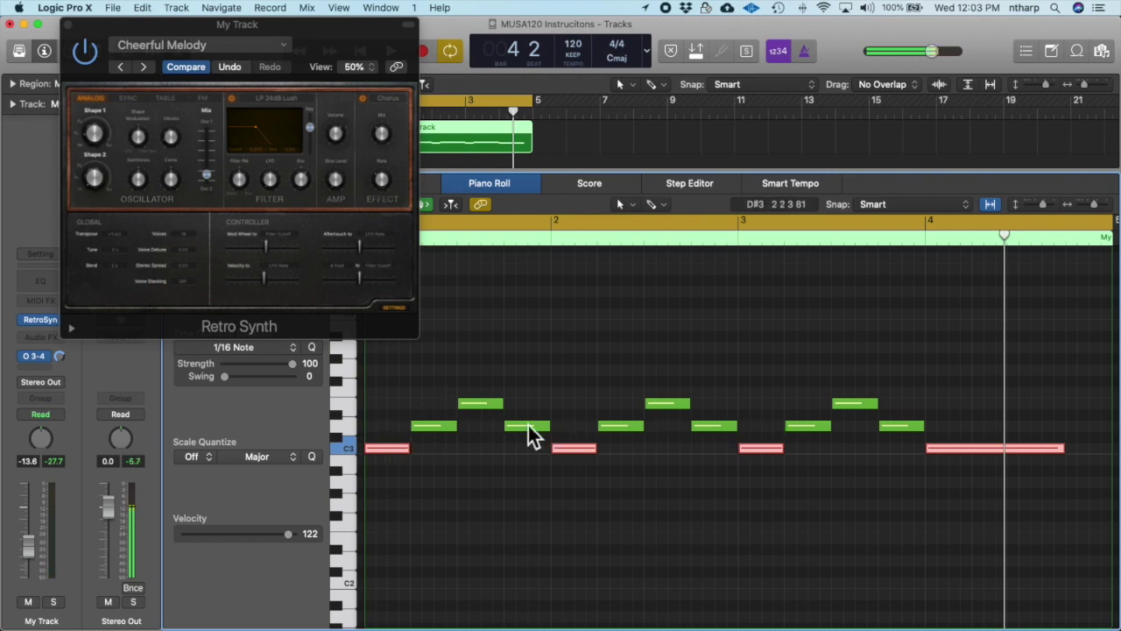
- Select every D3 note via the piano key, set velocity to 35, and audition playback
left_click(354, 430)
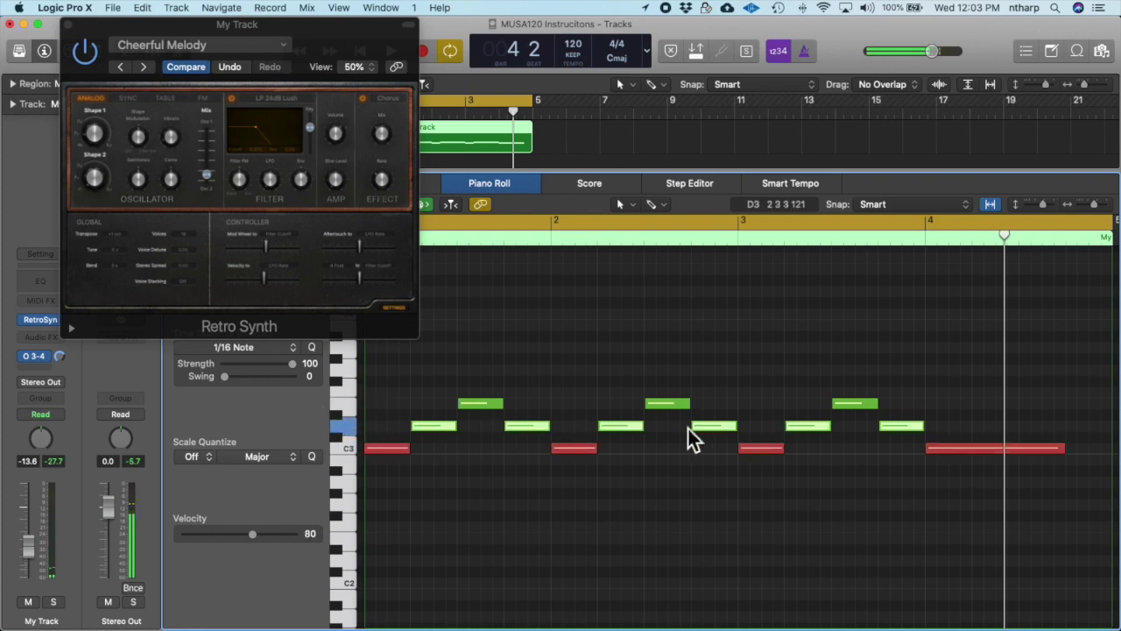
left_click_drag(253, 534, 217, 540)
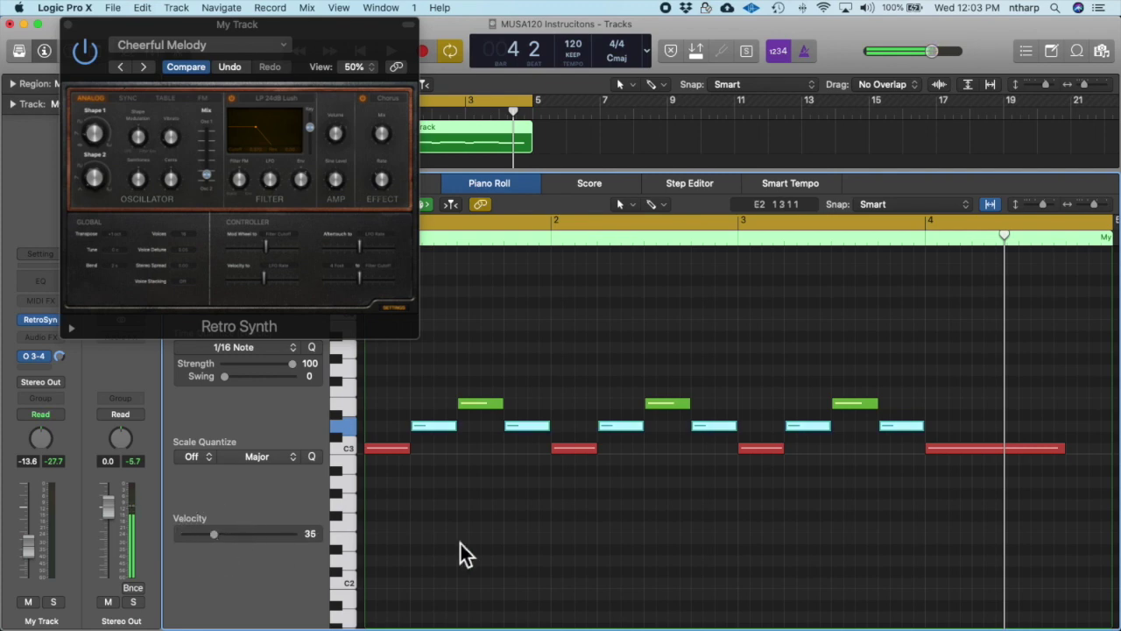
key("space")
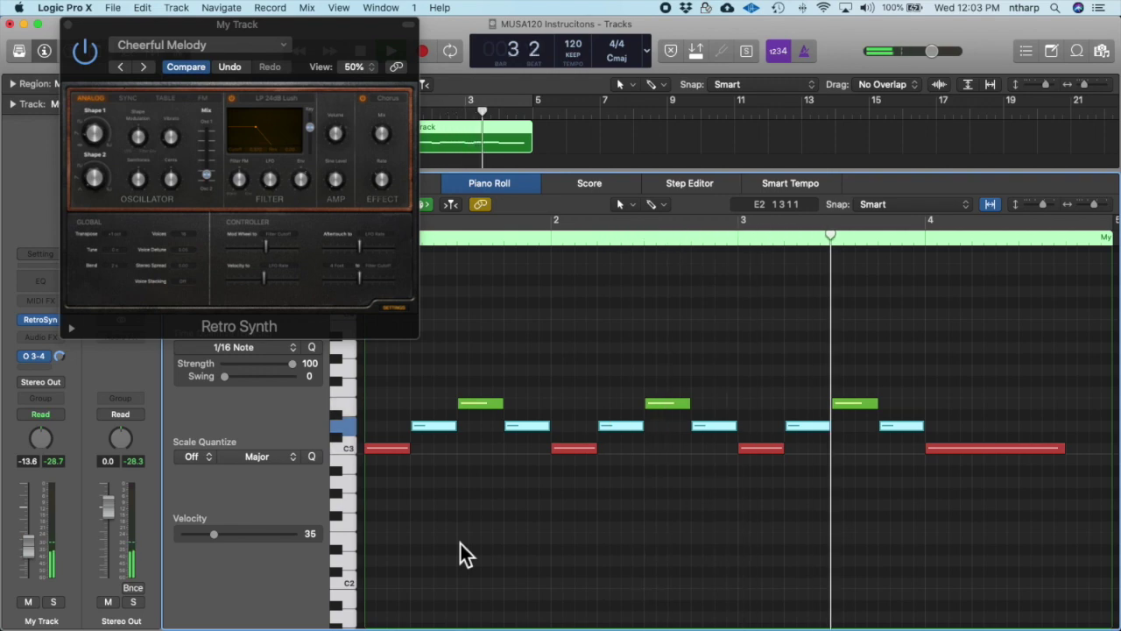
key("space")
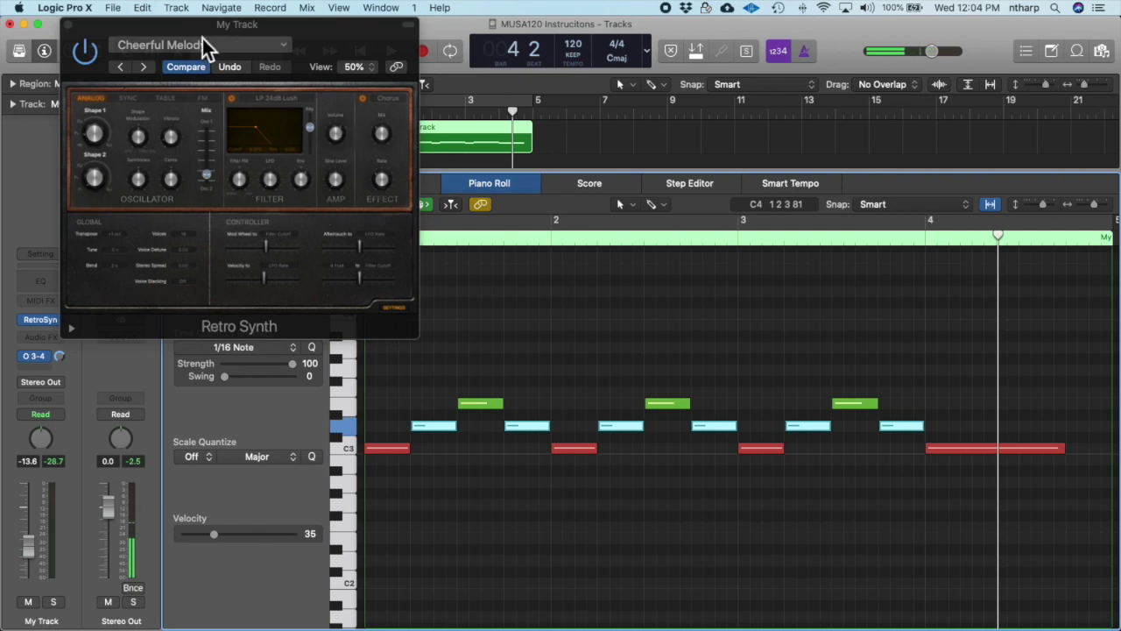
- Move the Retro Synth window partly off-screen and scroll down the Piano Roll
left_click_drag(203, 38, 87, 26)
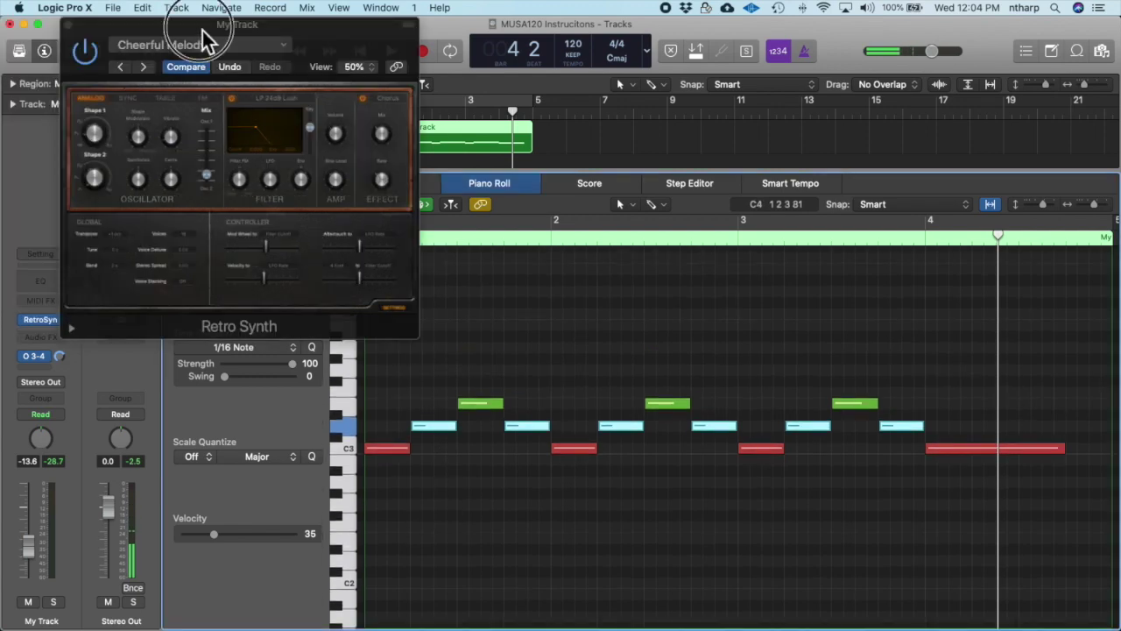
left_click_drag(203, 31, 90, 26)
scroll(439, 450, "down", 1)
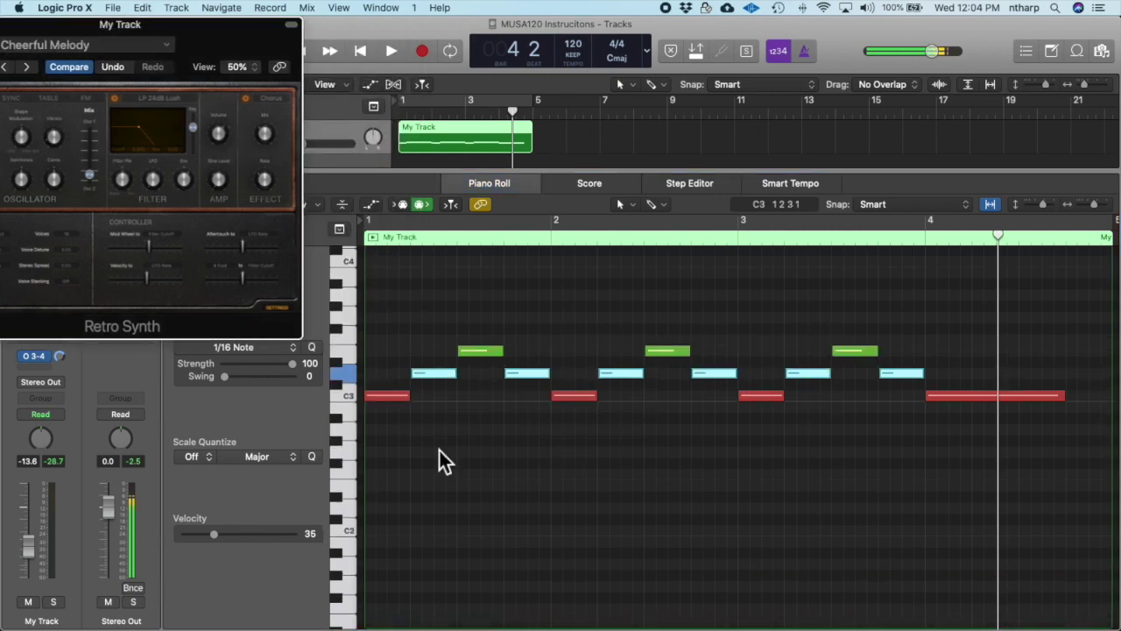
- Show a Note Velocity lane under the notes and drag the D3 velocities up to 53
left_click(374, 209)
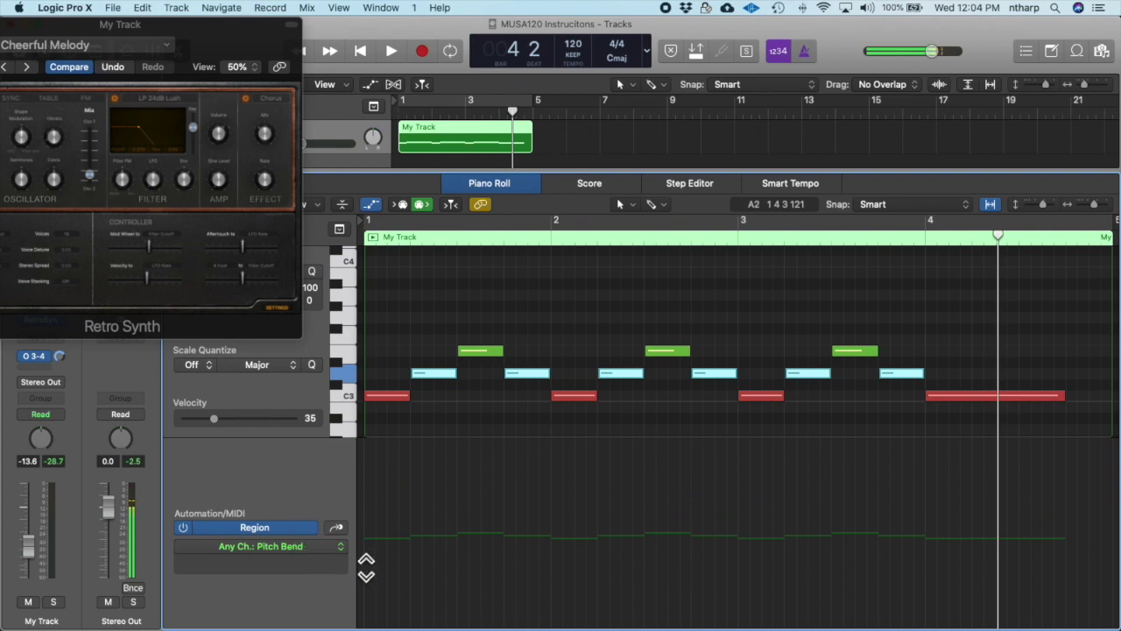
left_click(347, 550)
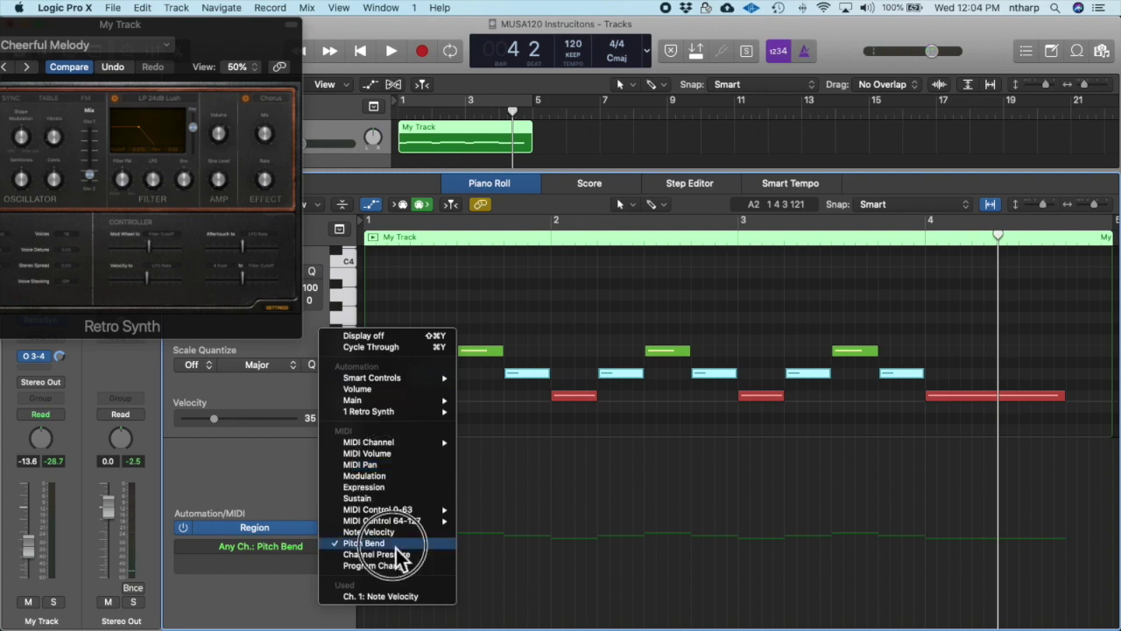
left_click(377, 532)
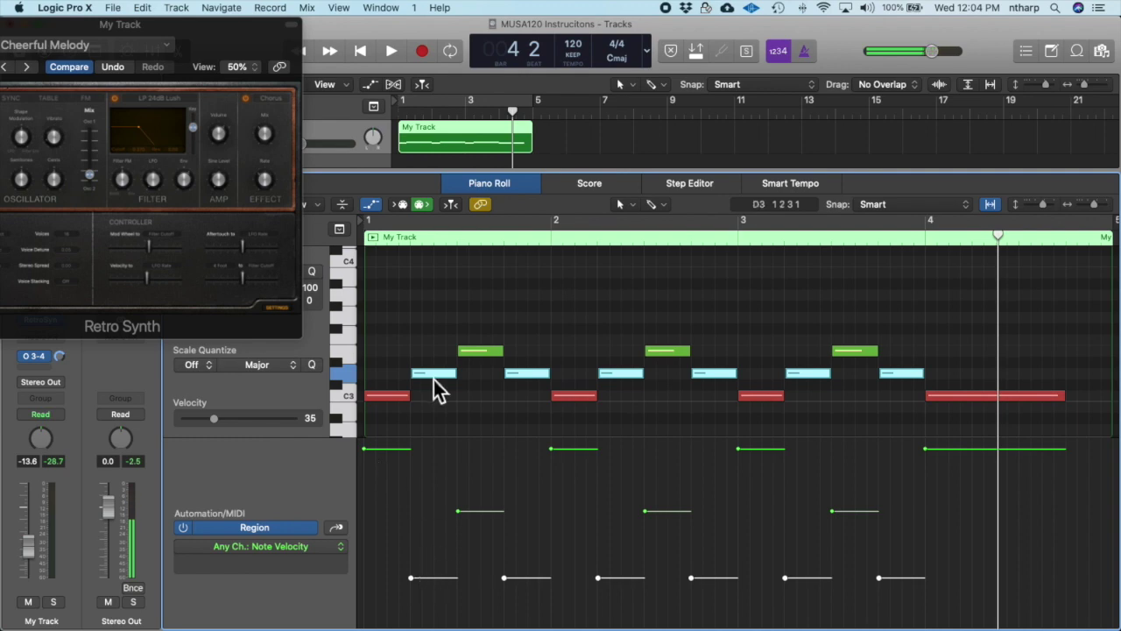
left_click_drag(412, 579, 419, 549)
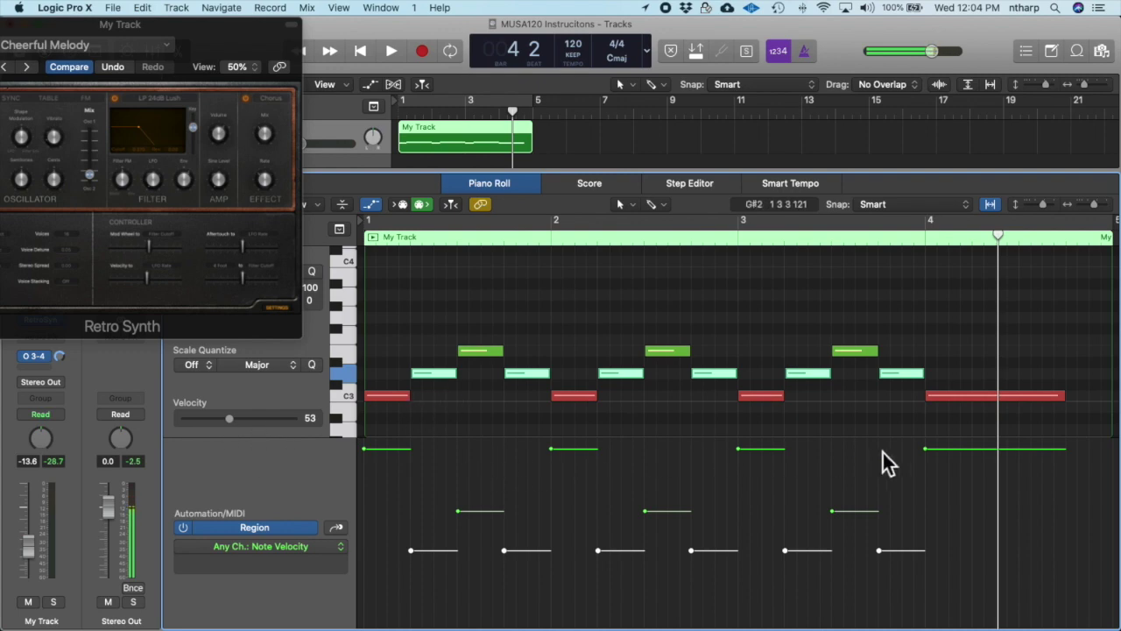
left_click(688, 413)
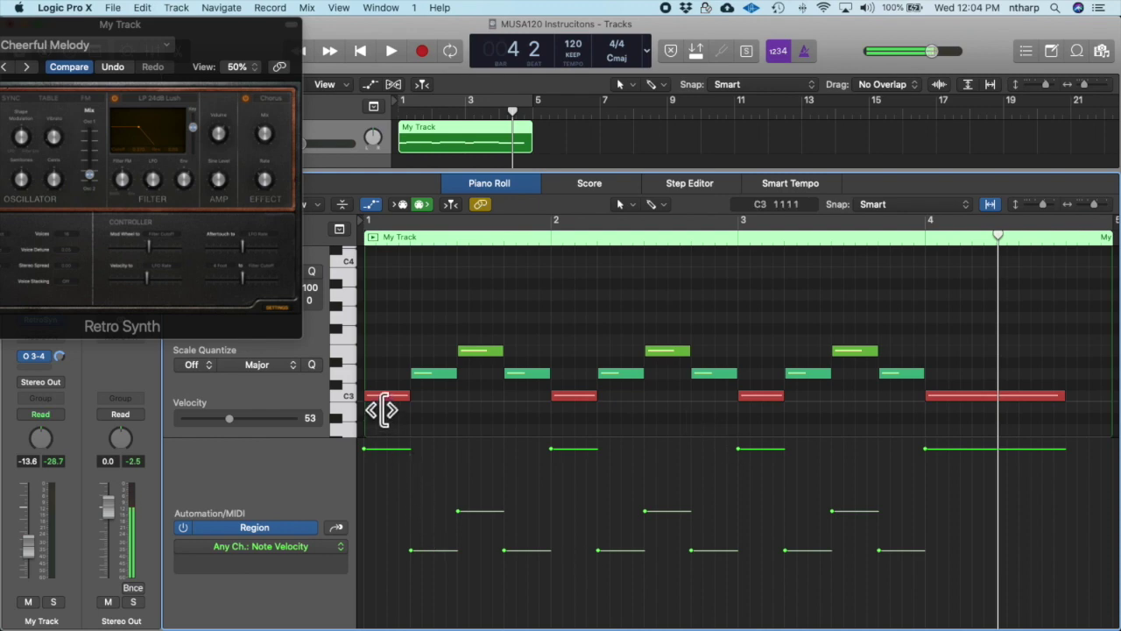
mouse_move(387, 408)
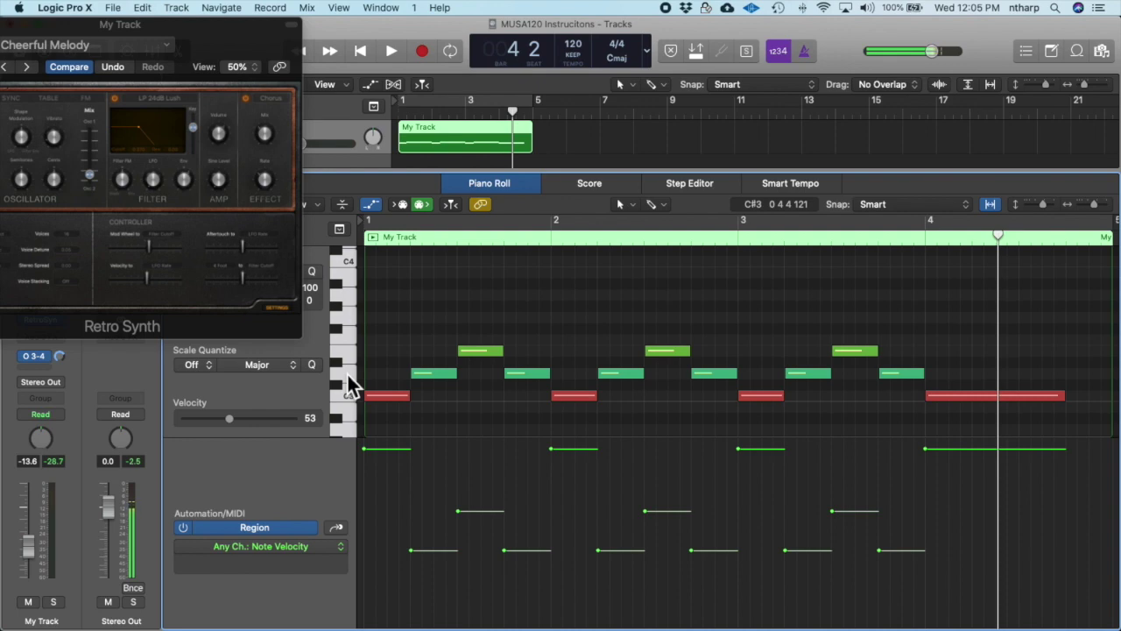
left_click(342, 547)
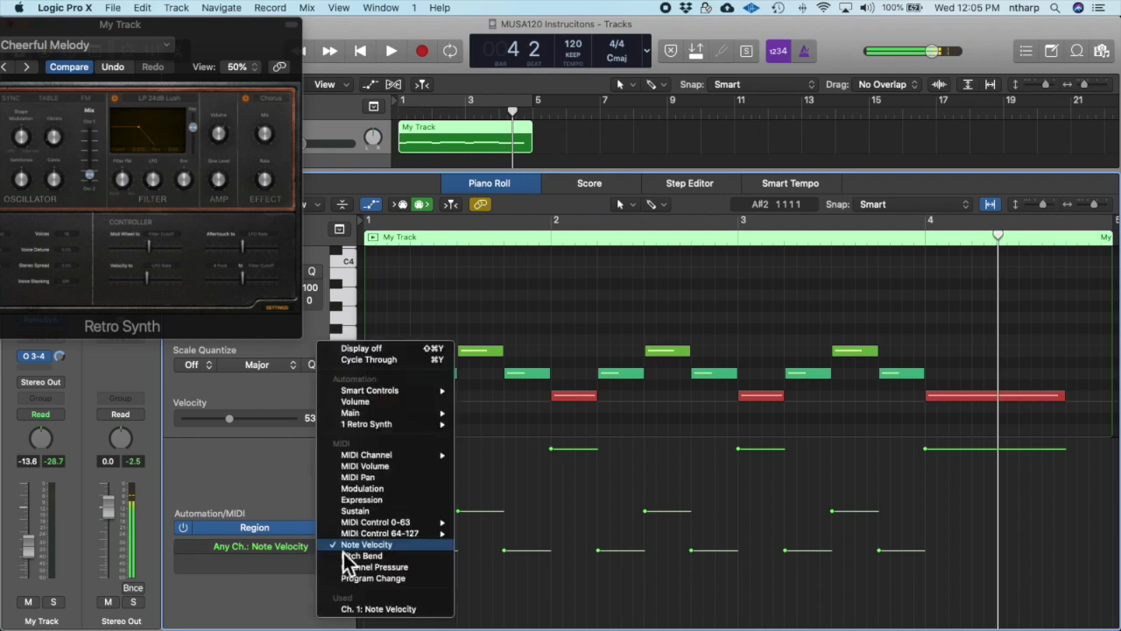
- Switch the lane to Pitch Bend and draw a dip to -36 at the end of the final C3
left_click(346, 563)
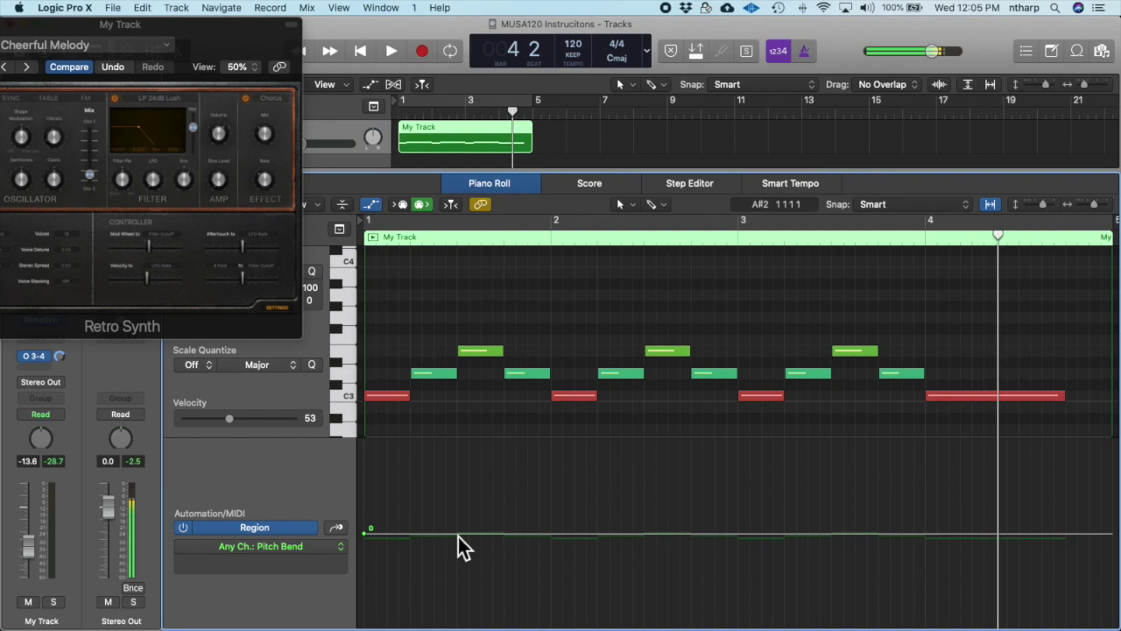
mouse_move(368, 538)
left_mouse_down()
mouse_move(366, 518)
mouse_move(364, 533)
left_mouse_up()
left_click(926, 534)
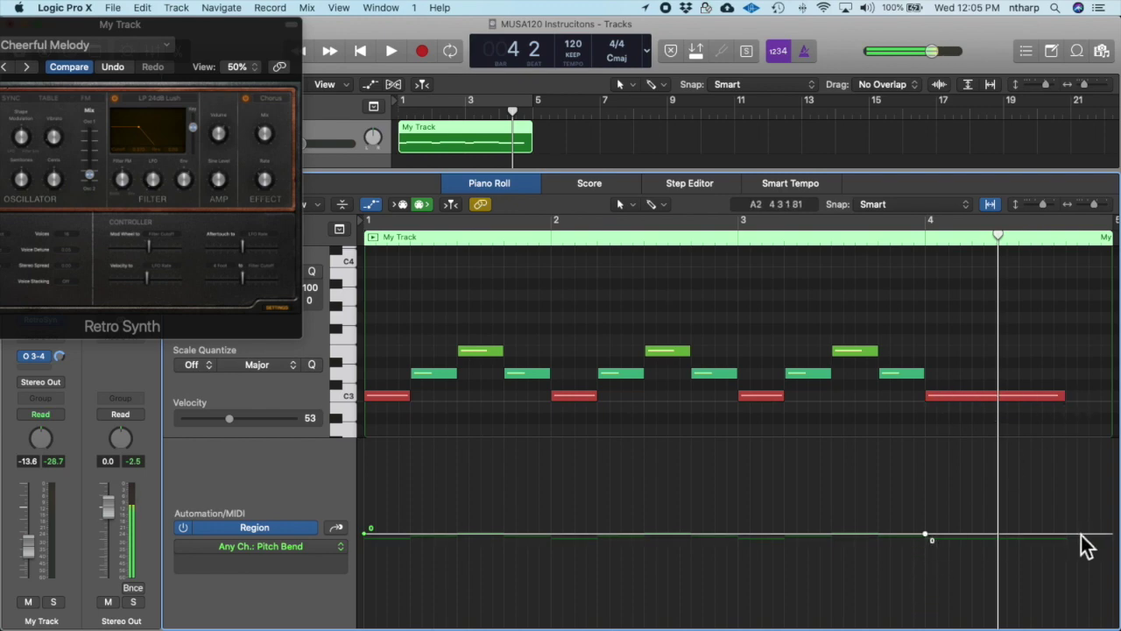
left_click(1079, 534)
left_click(1086, 534)
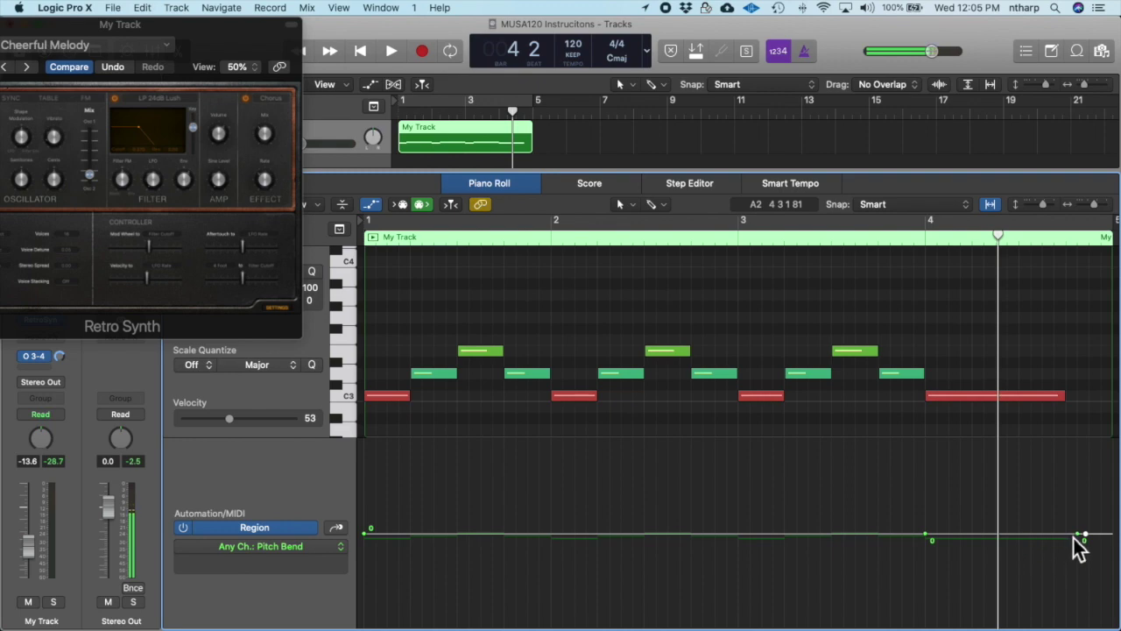
left_click_drag(1080, 535, 1079, 585)
left_click_drag(928, 535, 976, 536)
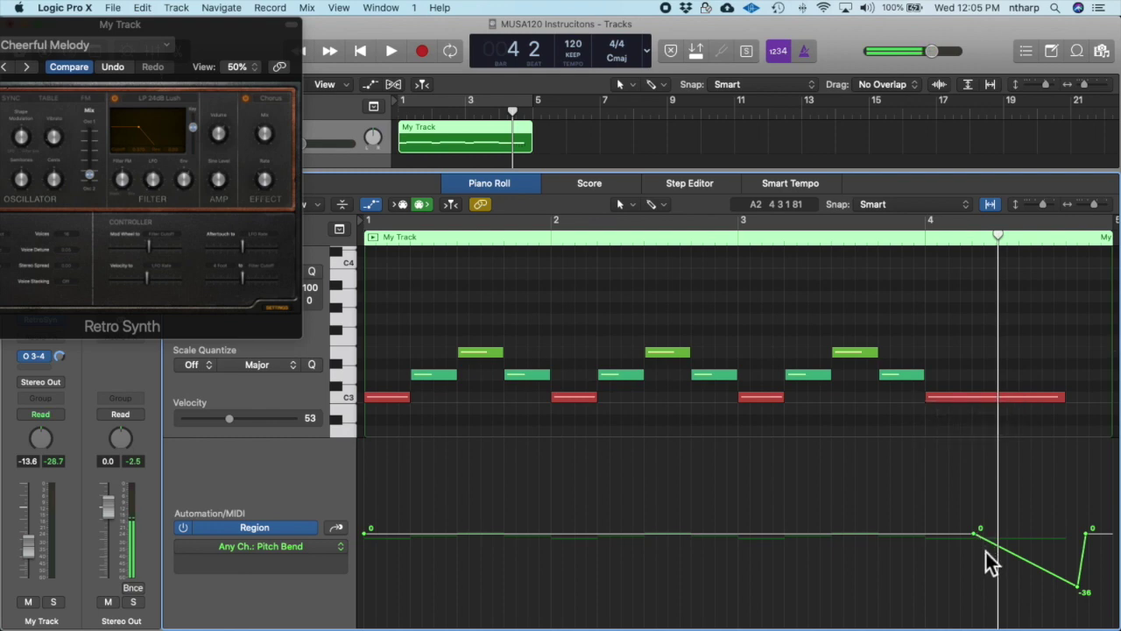
- Play from bar 1, lowering the final C3's pitch-bend dip from -35 to -64, then reposition the Retro Synth window
key("Return")
key("space")
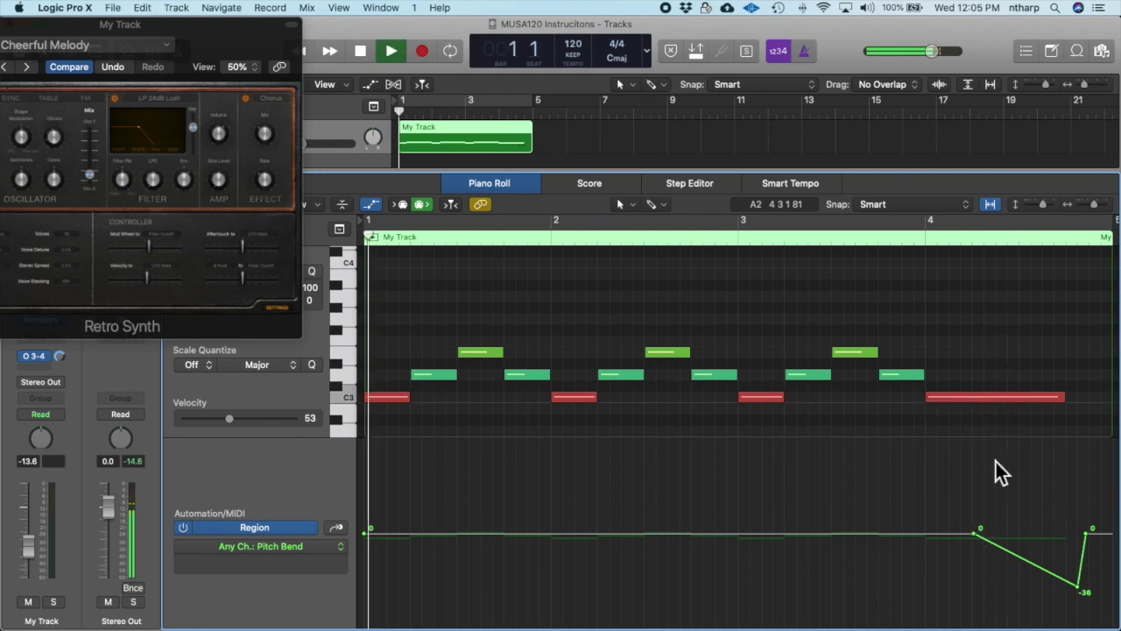
left_click_drag(1078, 585, 1079, 624)
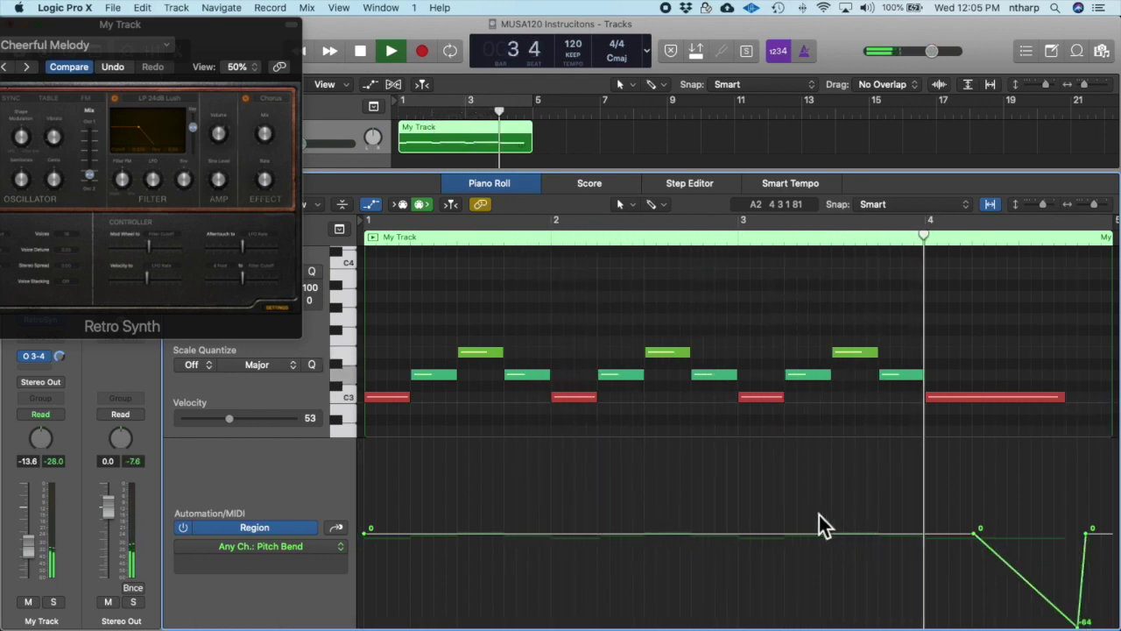
key("space")
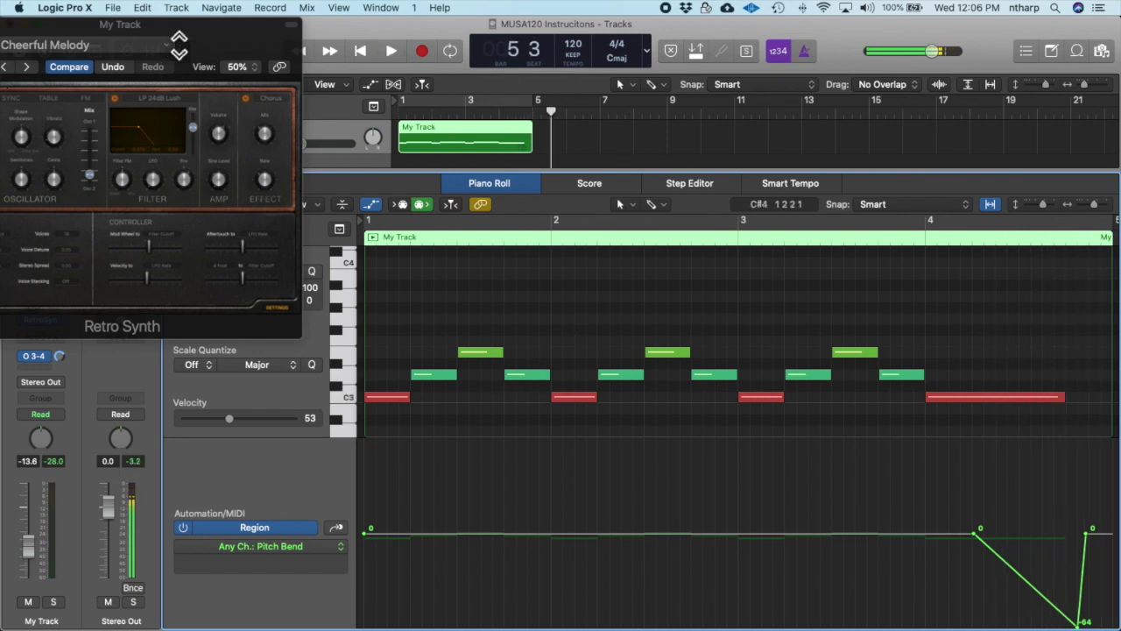
left_click_drag(216, 44, 457, 45)
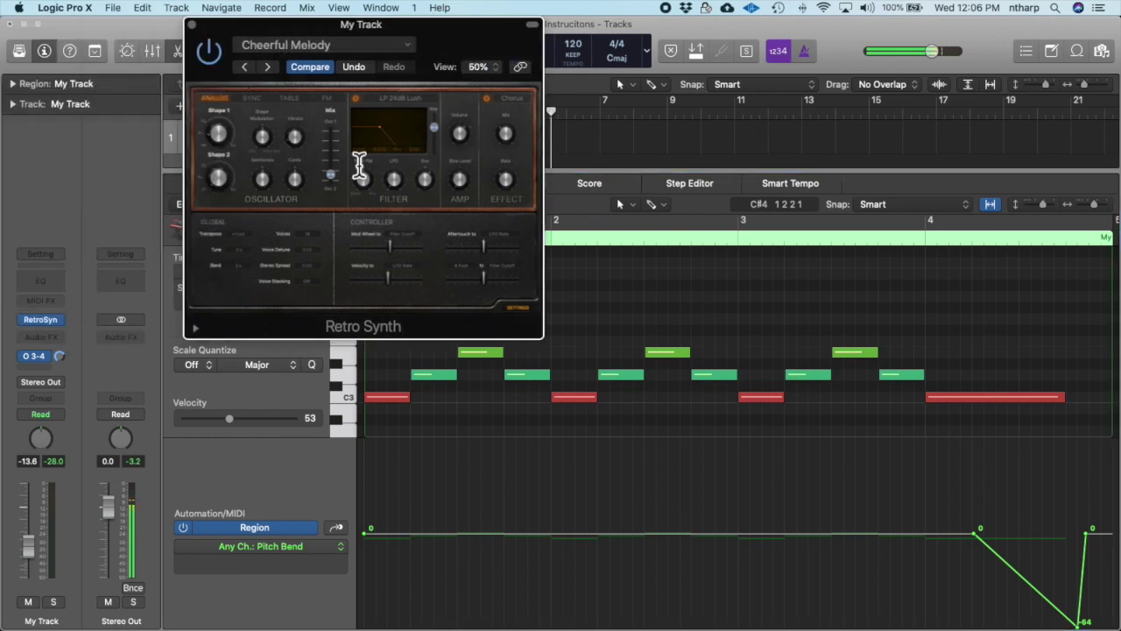
left_click_drag(408, 28, 236, 28)
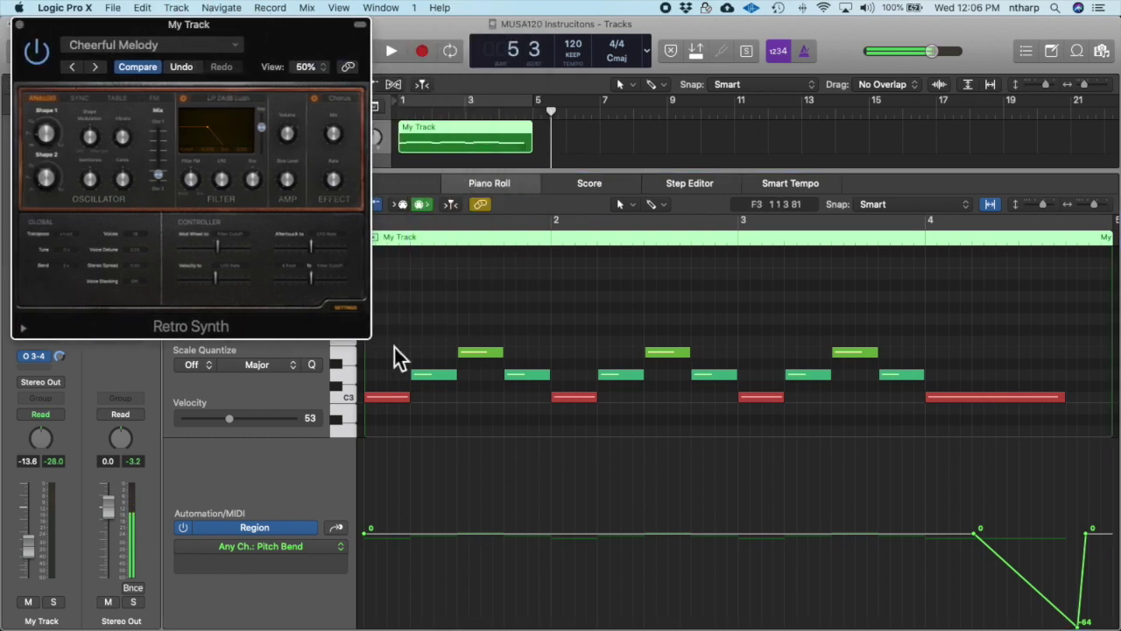